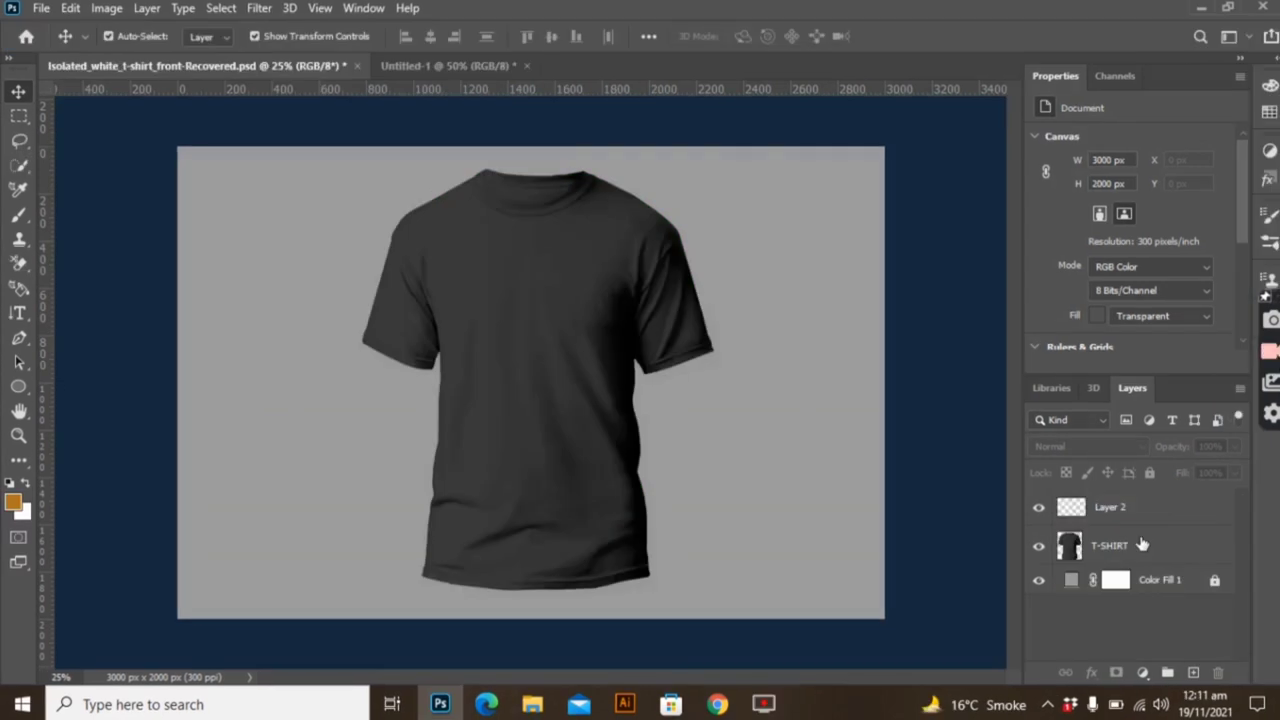
Step: Make the T-SHIRT layer active and pick the Quick Selection tool
click(1142, 544)
click(717, 446)
click(1052, 558)
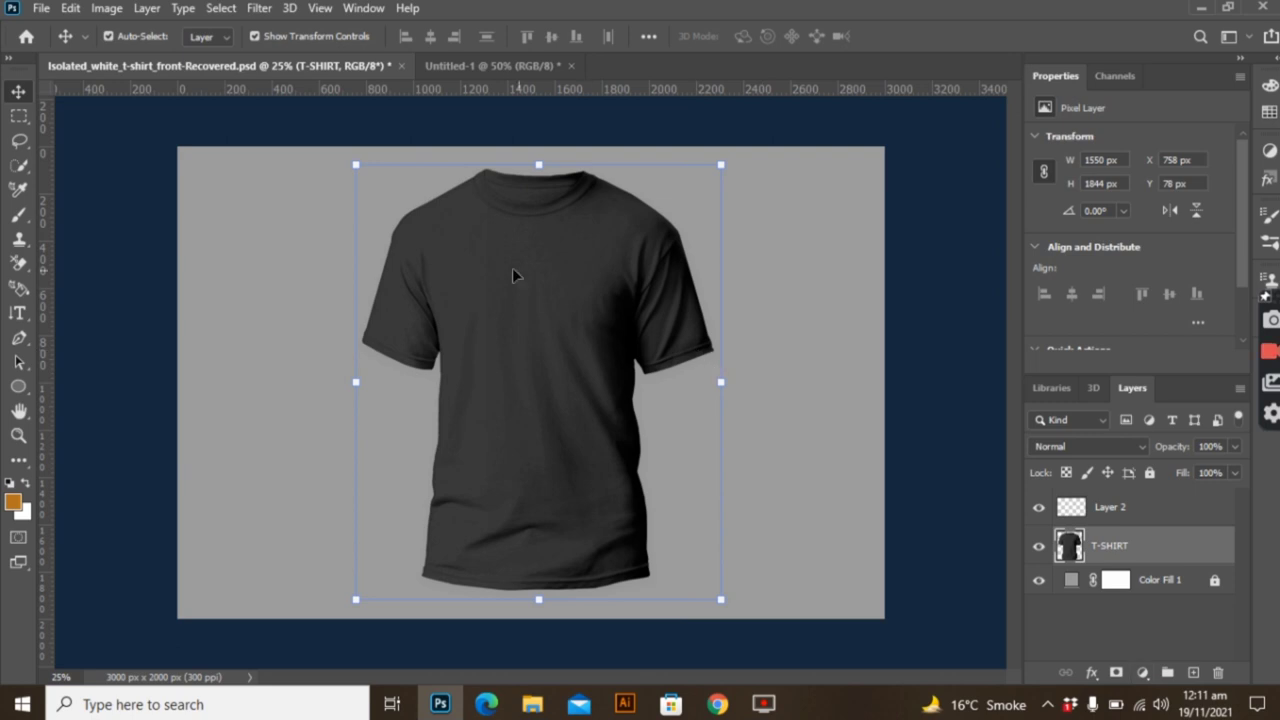
click(252, 222)
Step: Select the whole shirt on the T-SHIRT layer using Quick Selection in Add mode at 66 px
click(20, 168)
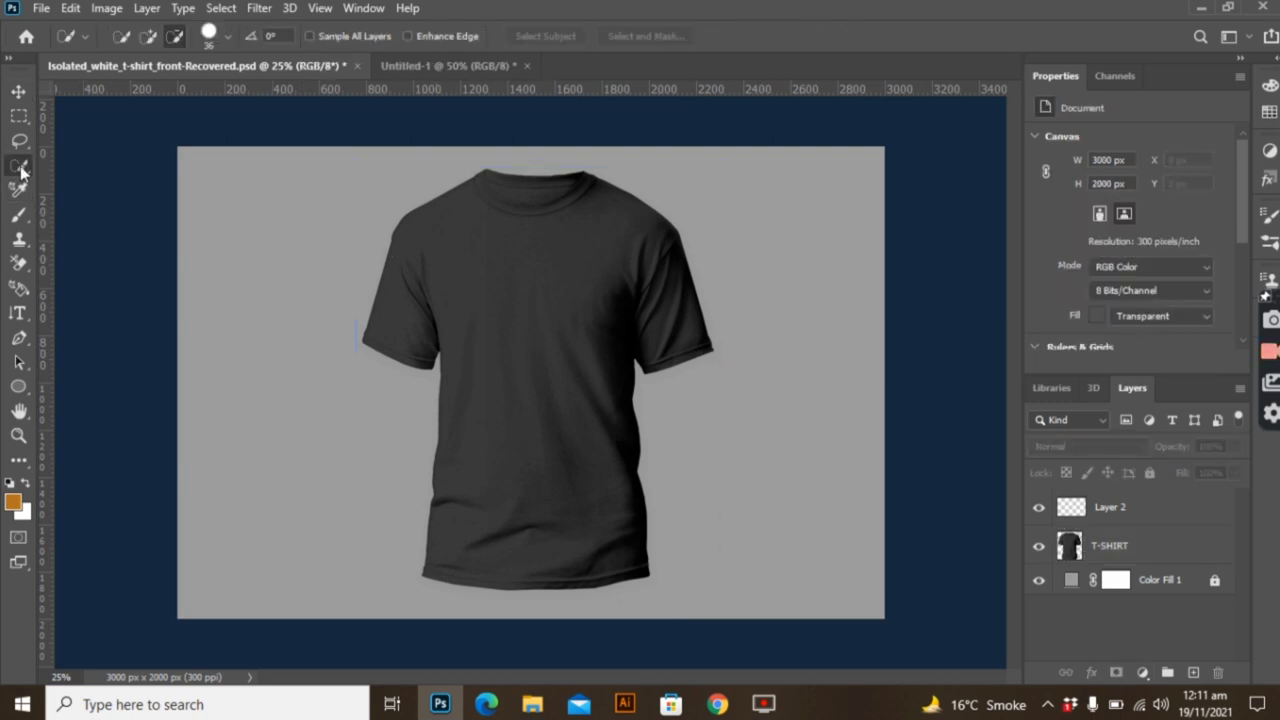
click(147, 37)
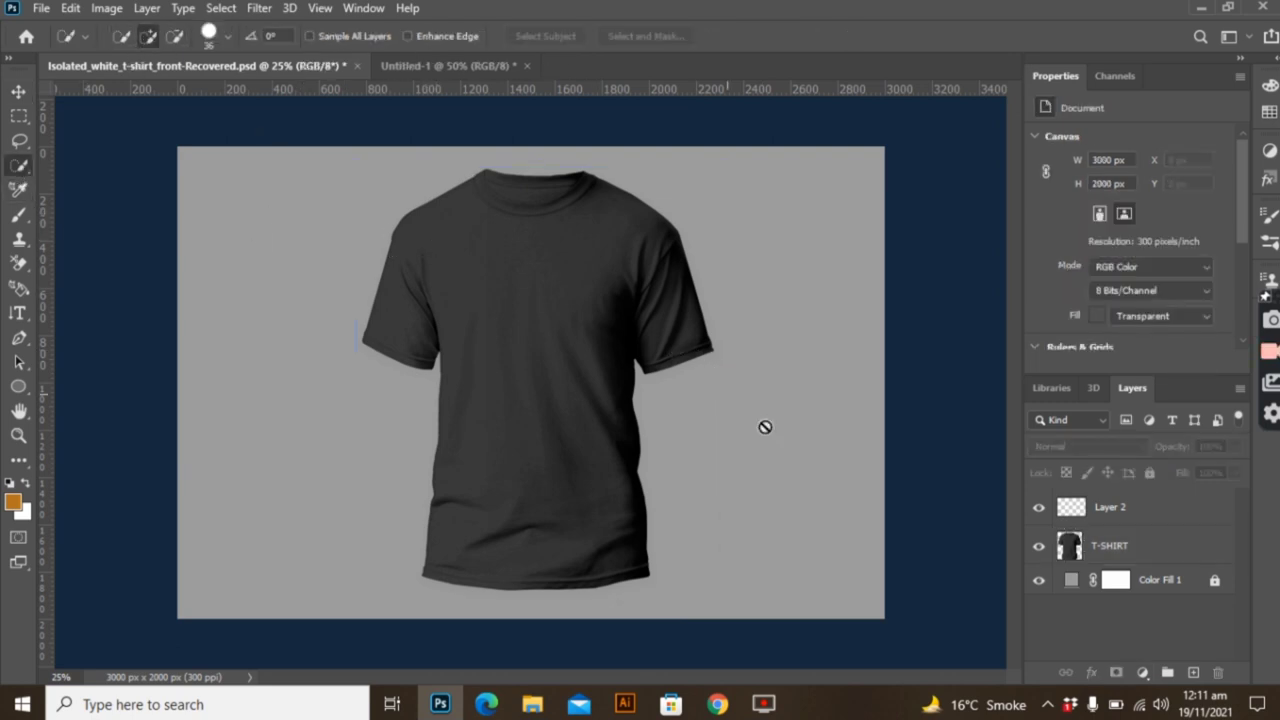
click(1093, 541)
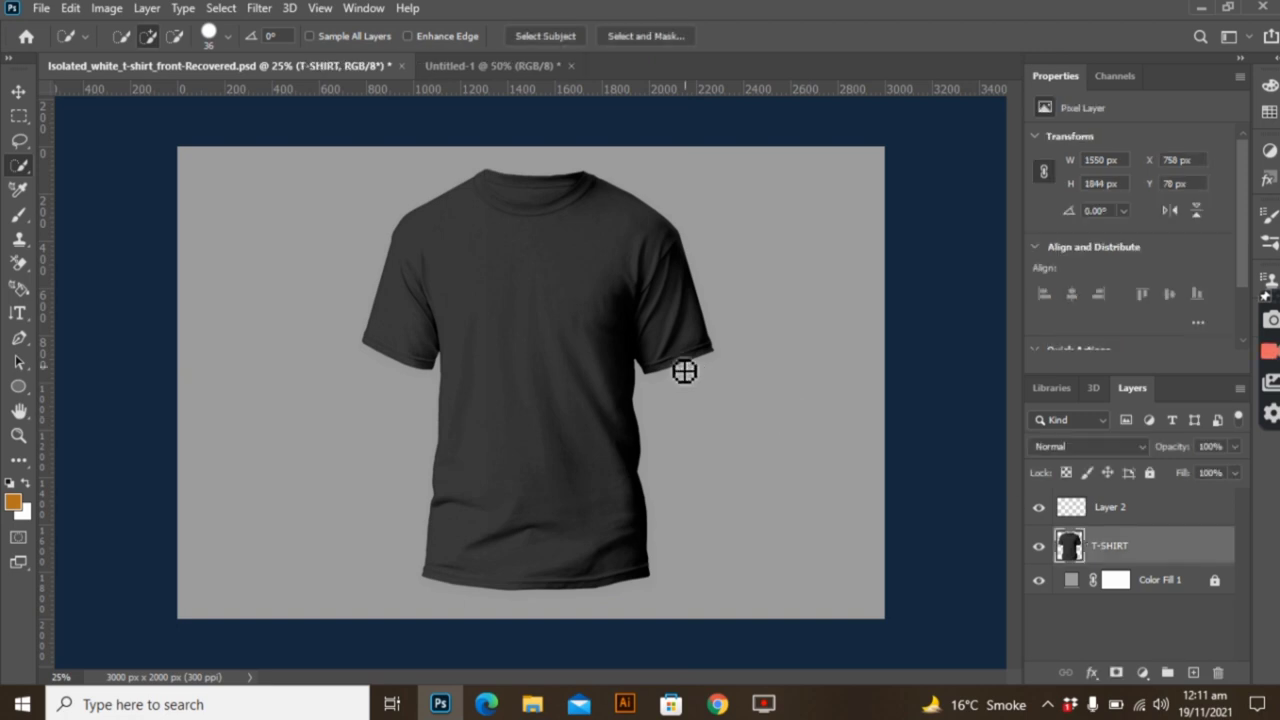
click(228, 37)
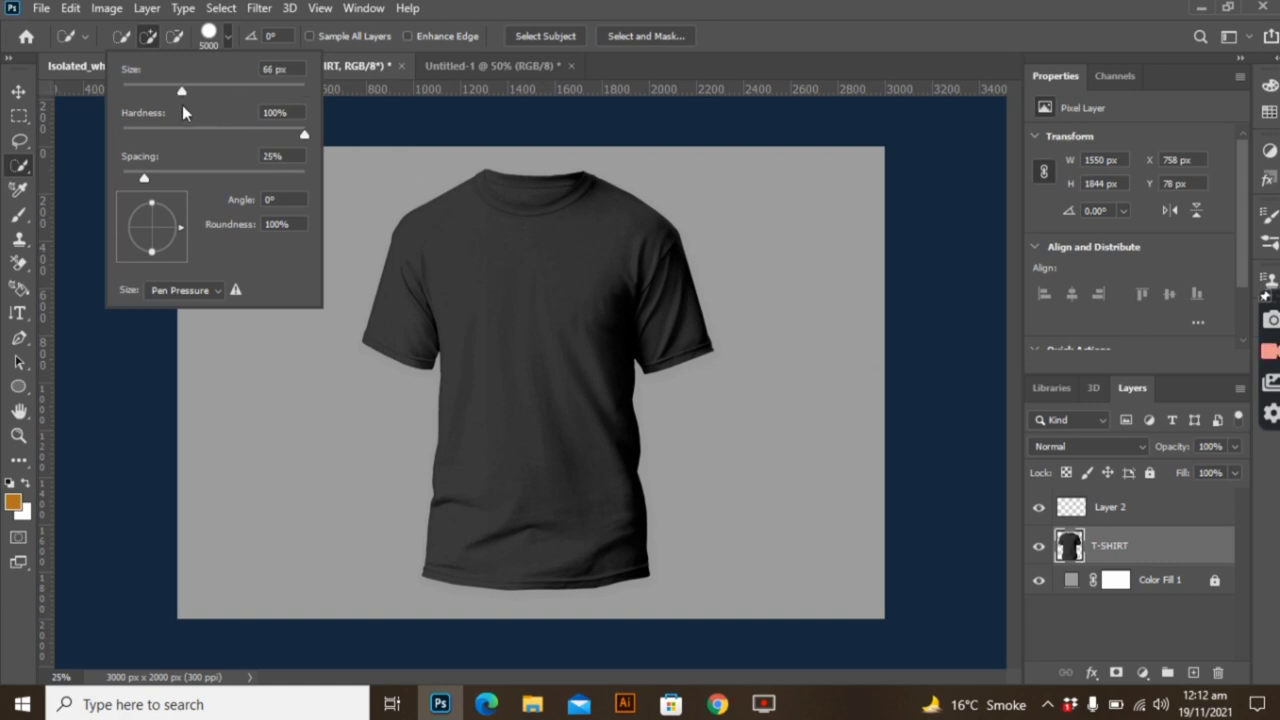
click(428, 235)
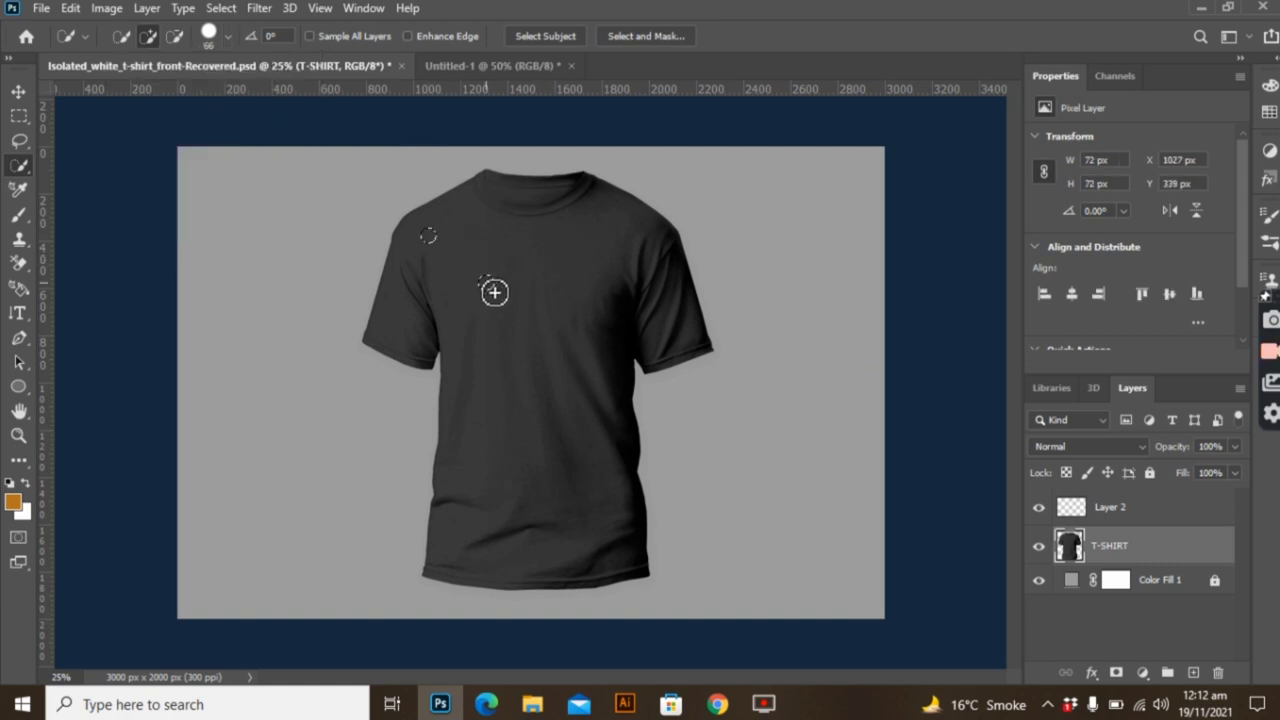
drag(494, 291, 520, 340)
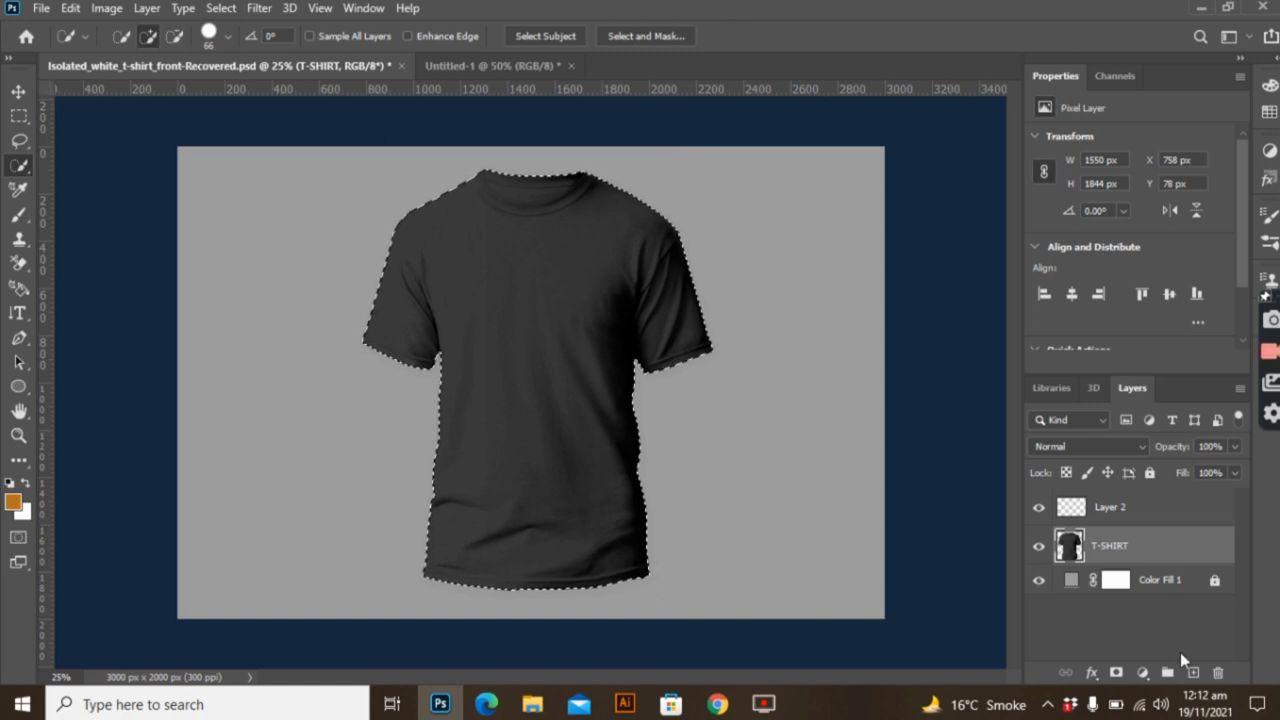
click(1142, 673)
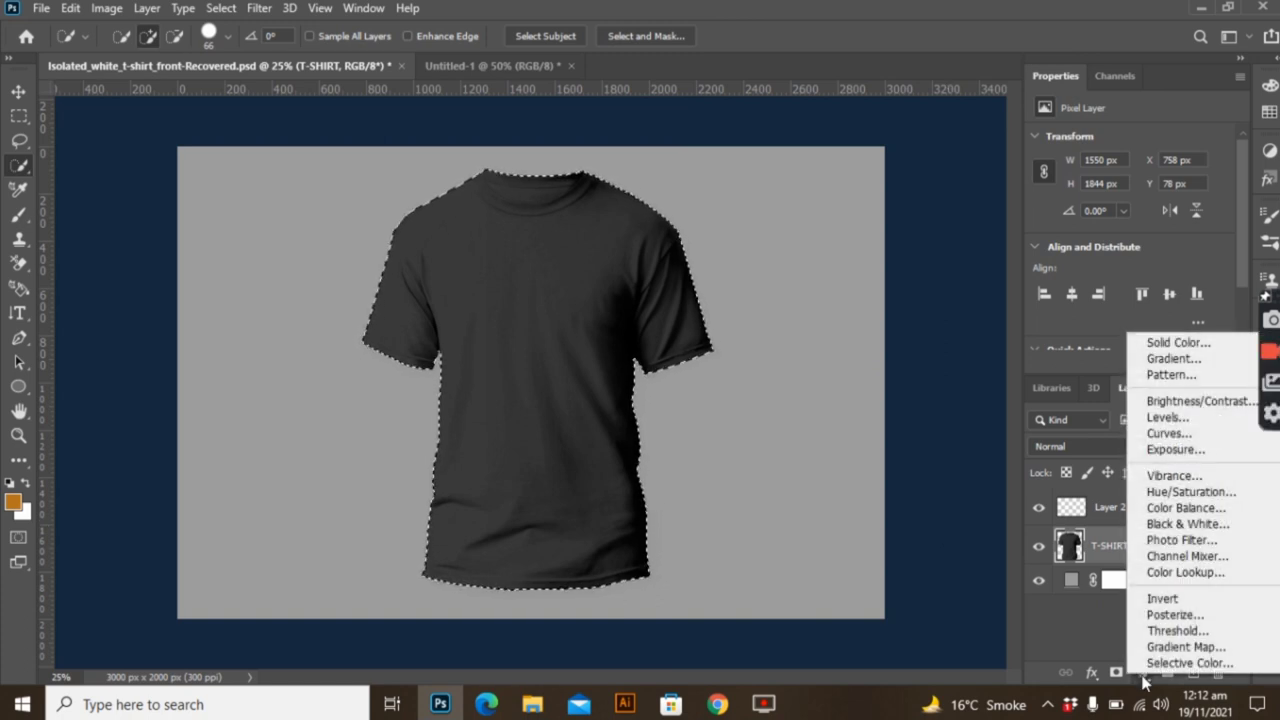
Step: Add a dark green Solid Color fill layer over the shirt selection
click(1175, 342)
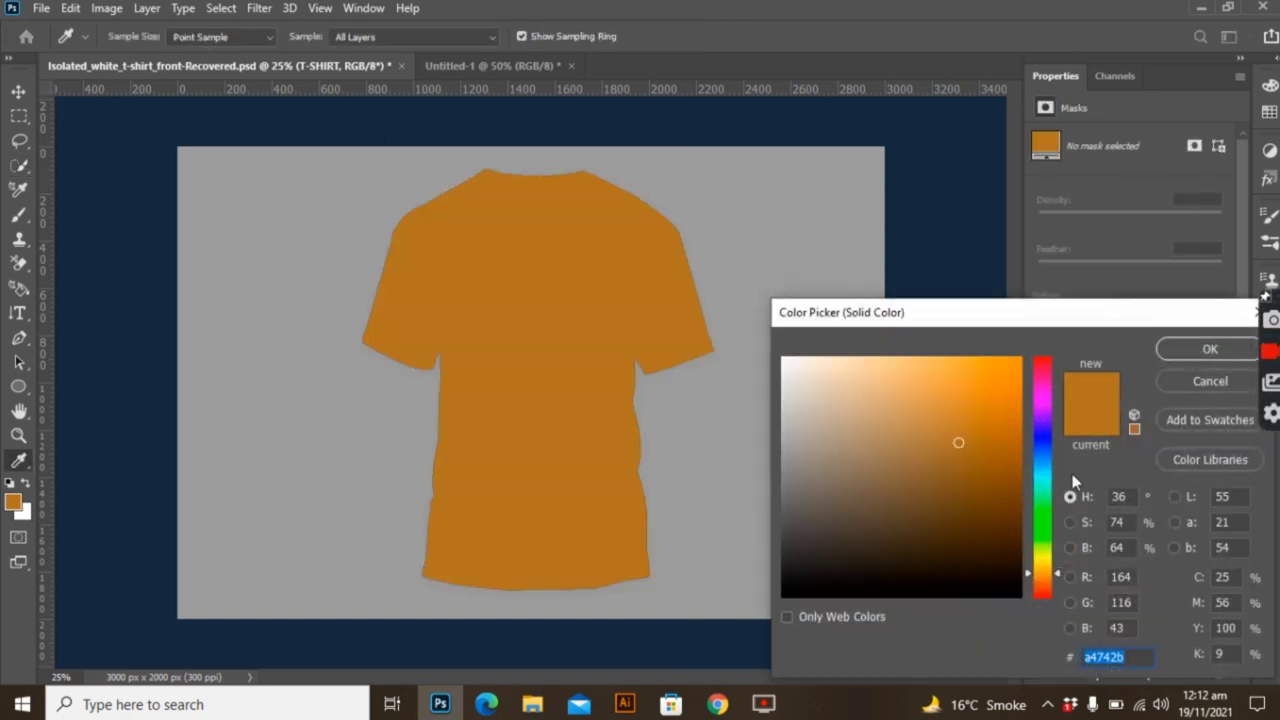
click(1048, 524)
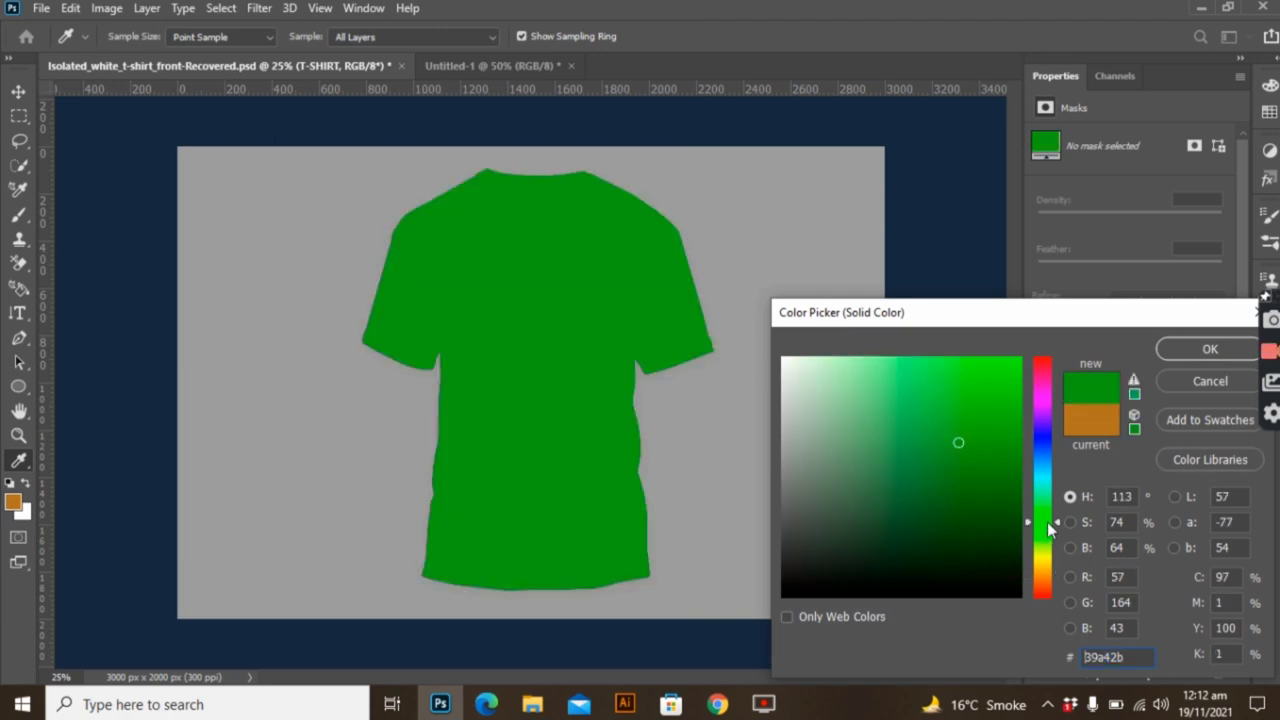
drag(980, 534, 962, 532)
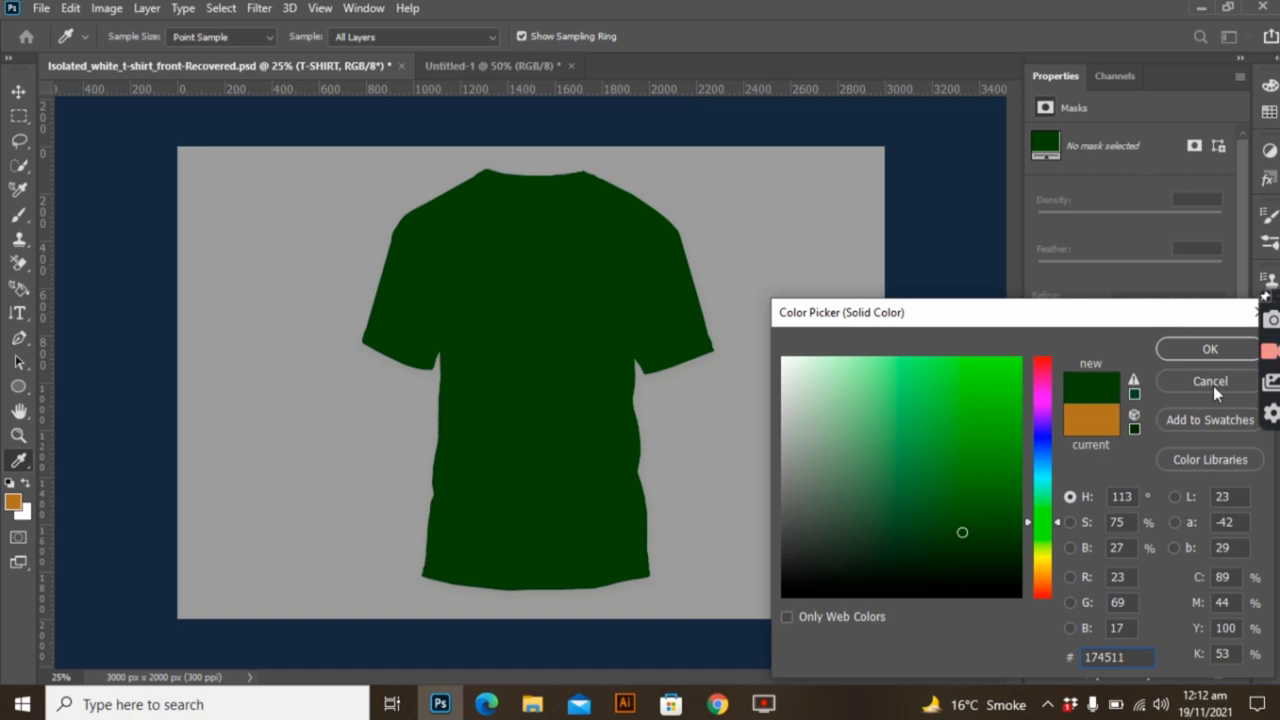
click(1212, 349)
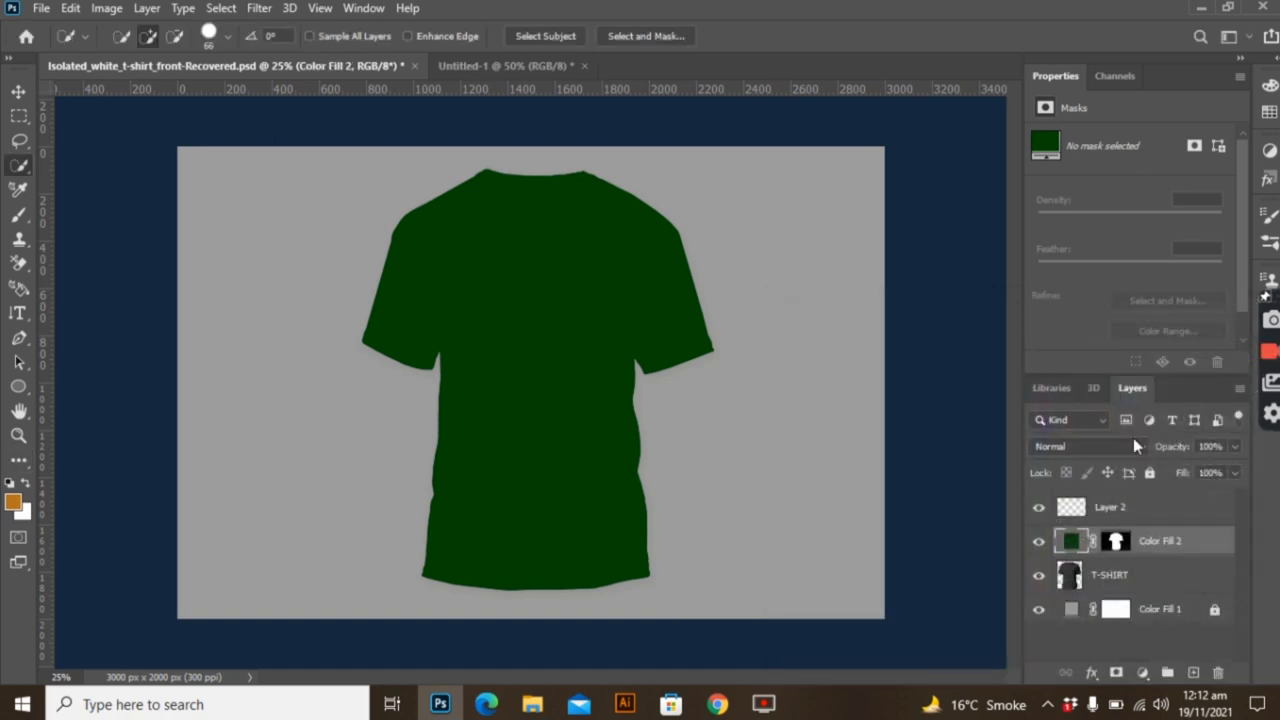
Step: Set Color Fill 2 to the Color blend mode and darken its colour to 0d2f09
click(1143, 453)
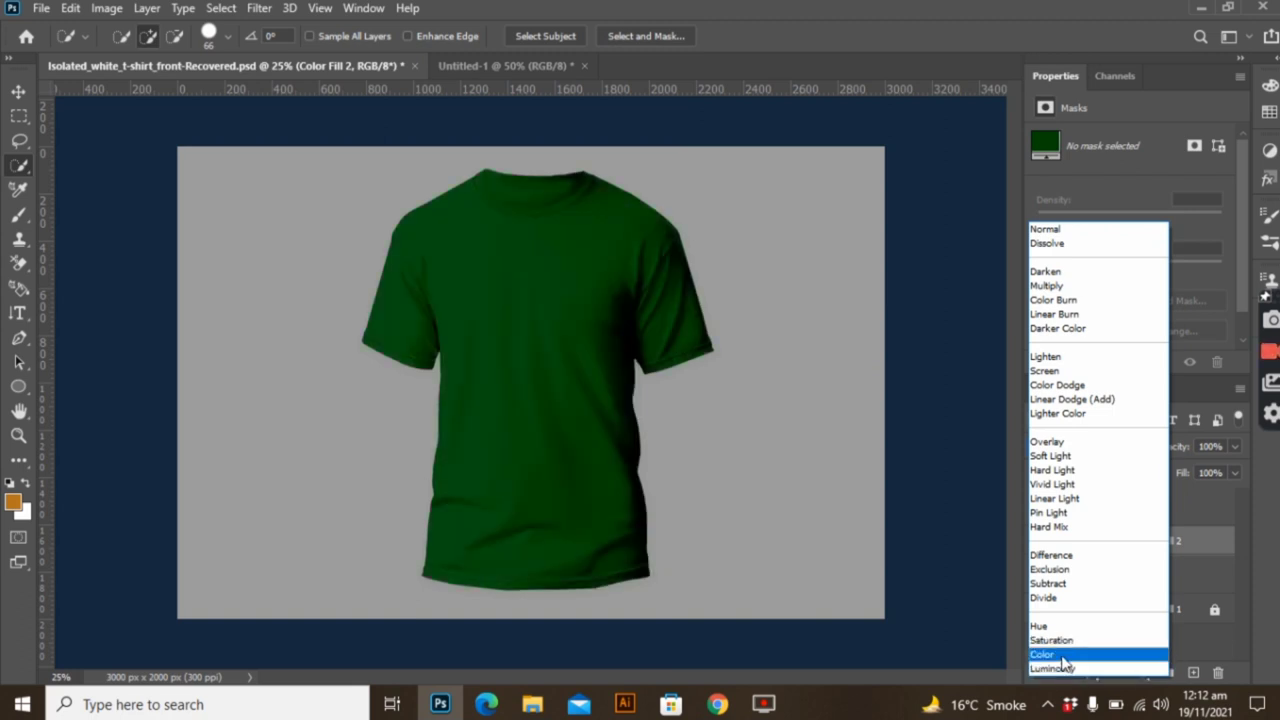
click(1062, 656)
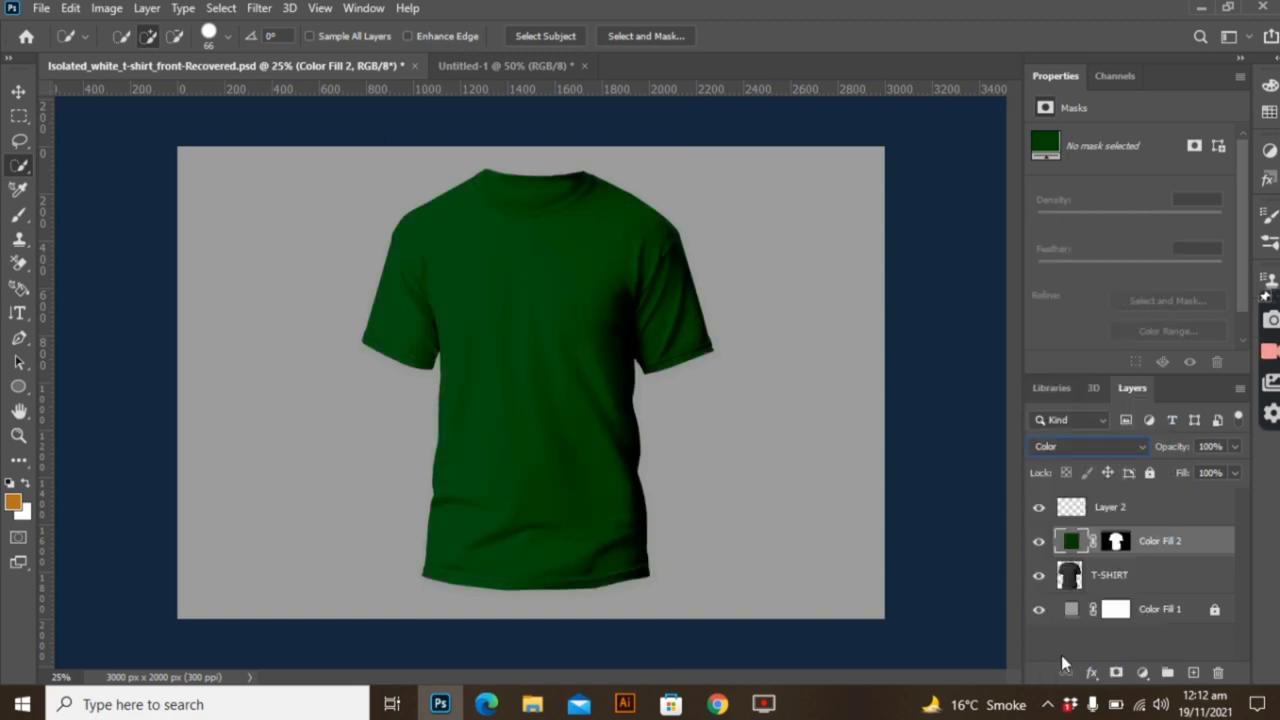
double_click(1076, 540)
drag(980, 534, 977, 553)
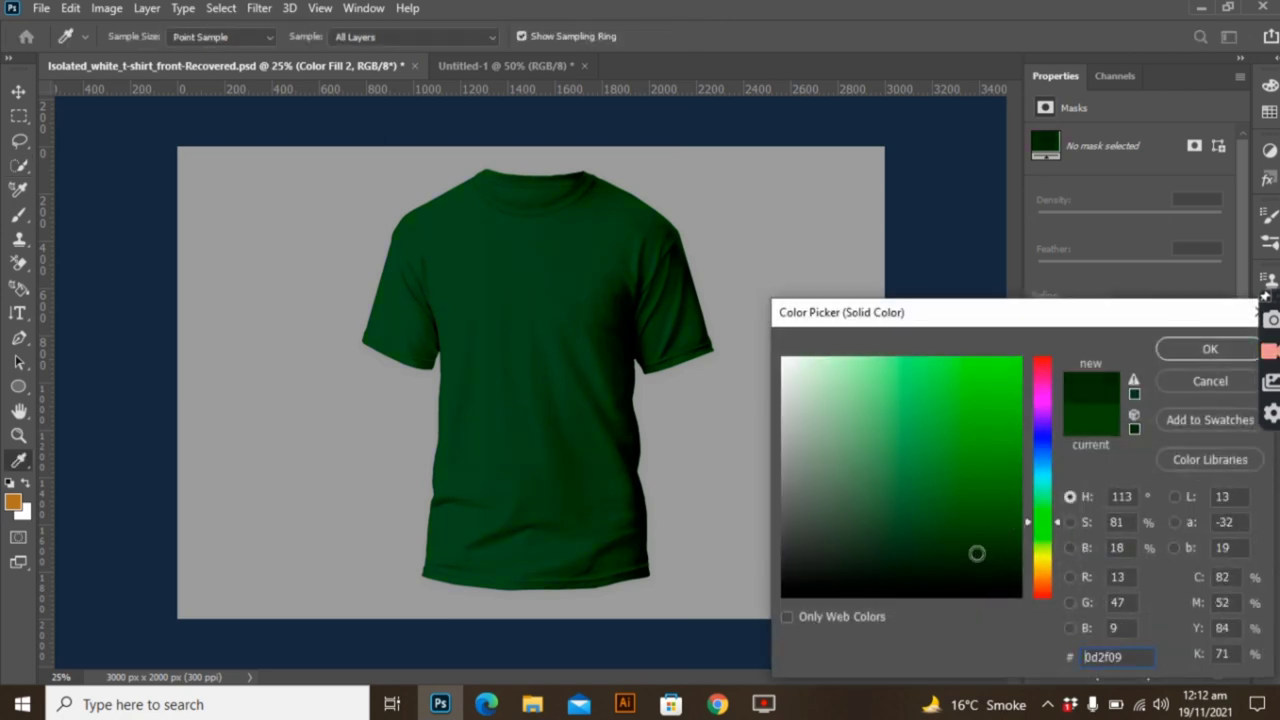
click(1210, 350)
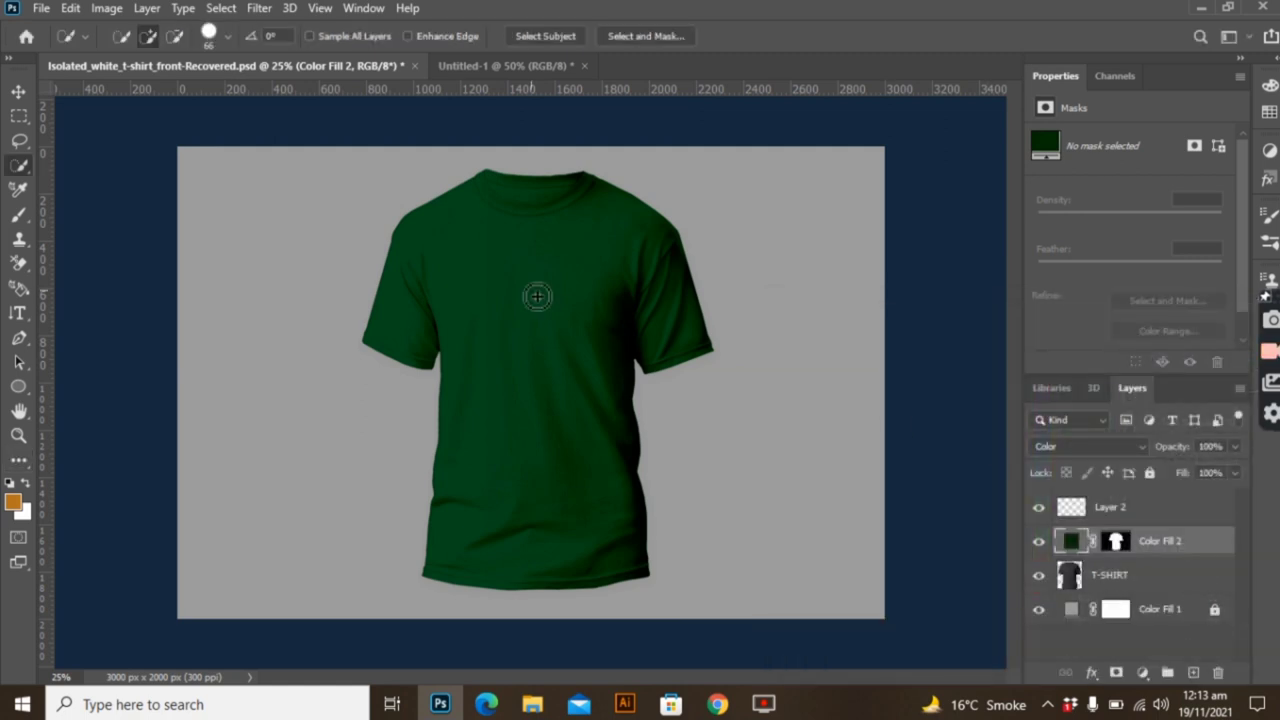
click(19, 92)
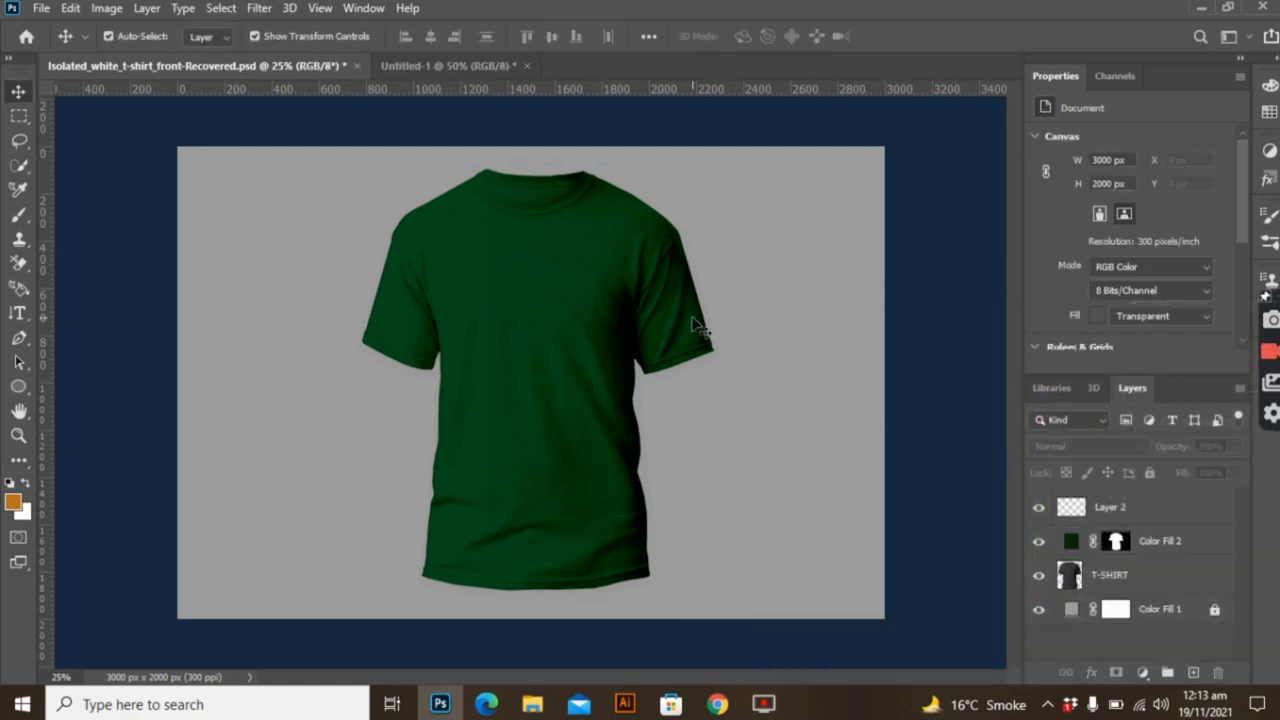
Step: Add a Gradient Overlay to Color Fill 2 with a very dark green left stop
double_click(1224, 541)
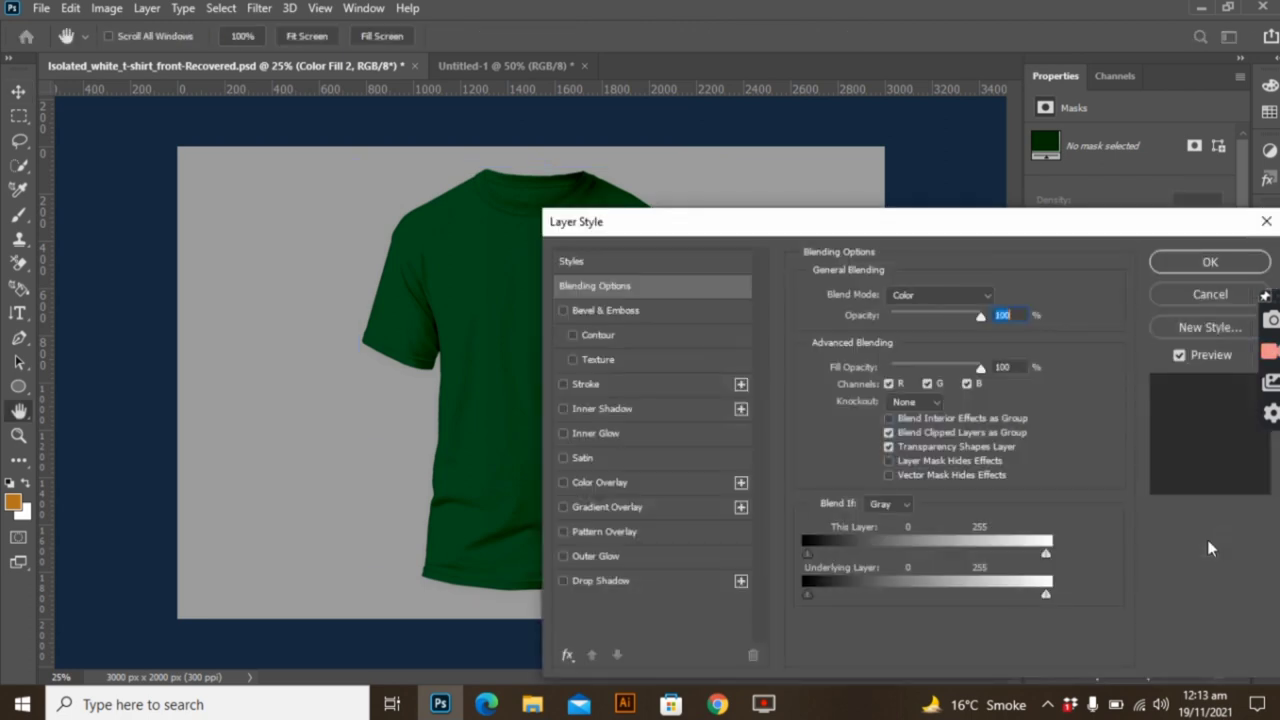
click(655, 510)
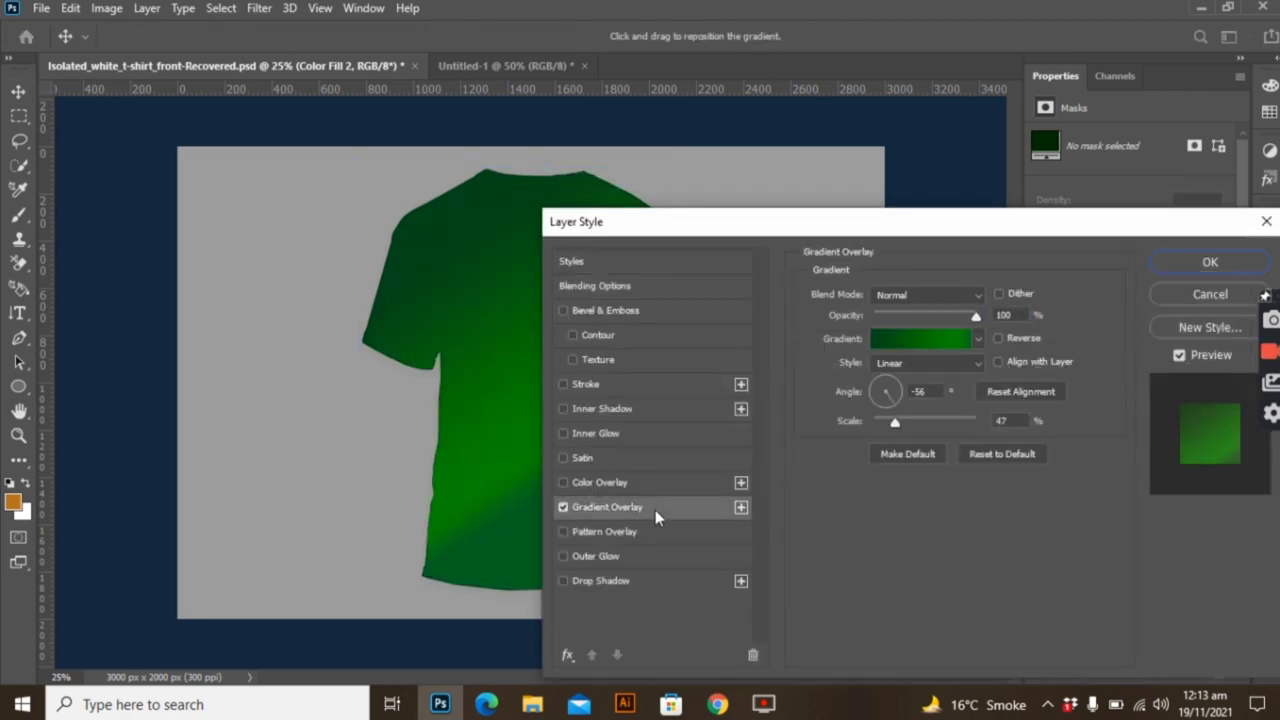
click(914, 338)
double_click(871, 535)
click(990, 551)
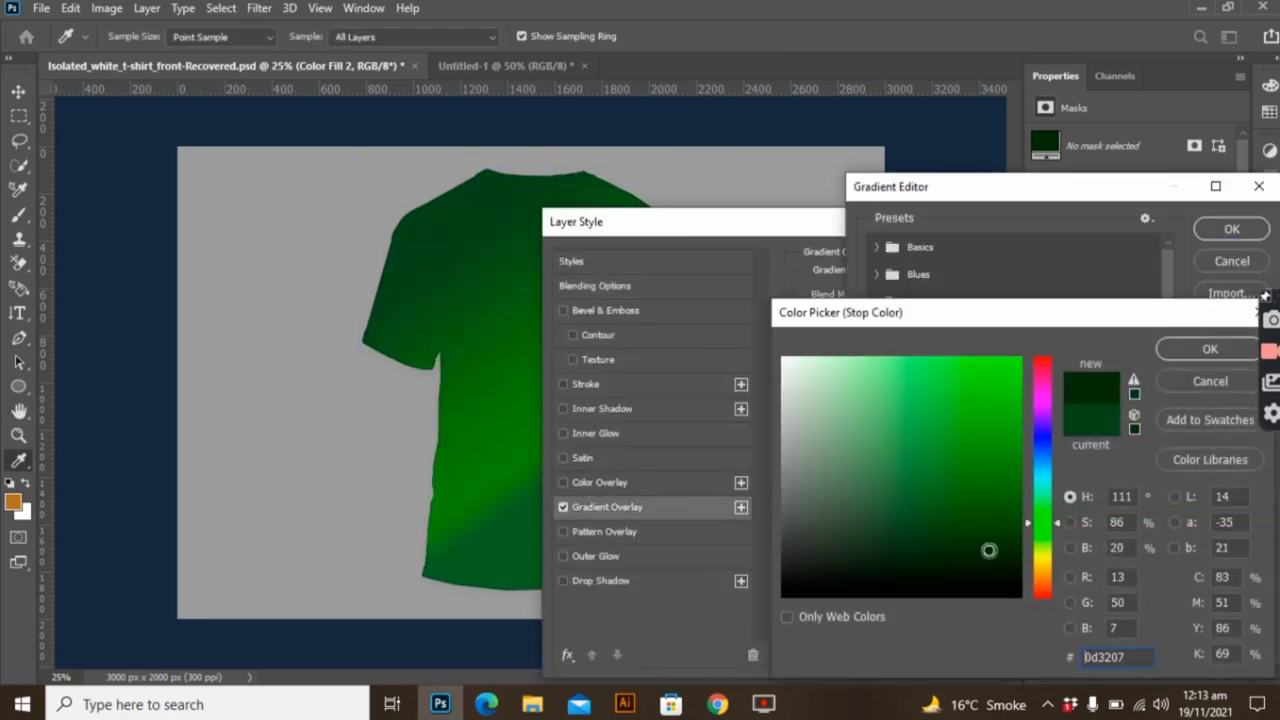
click(1184, 350)
double_click(876, 545)
click(982, 540)
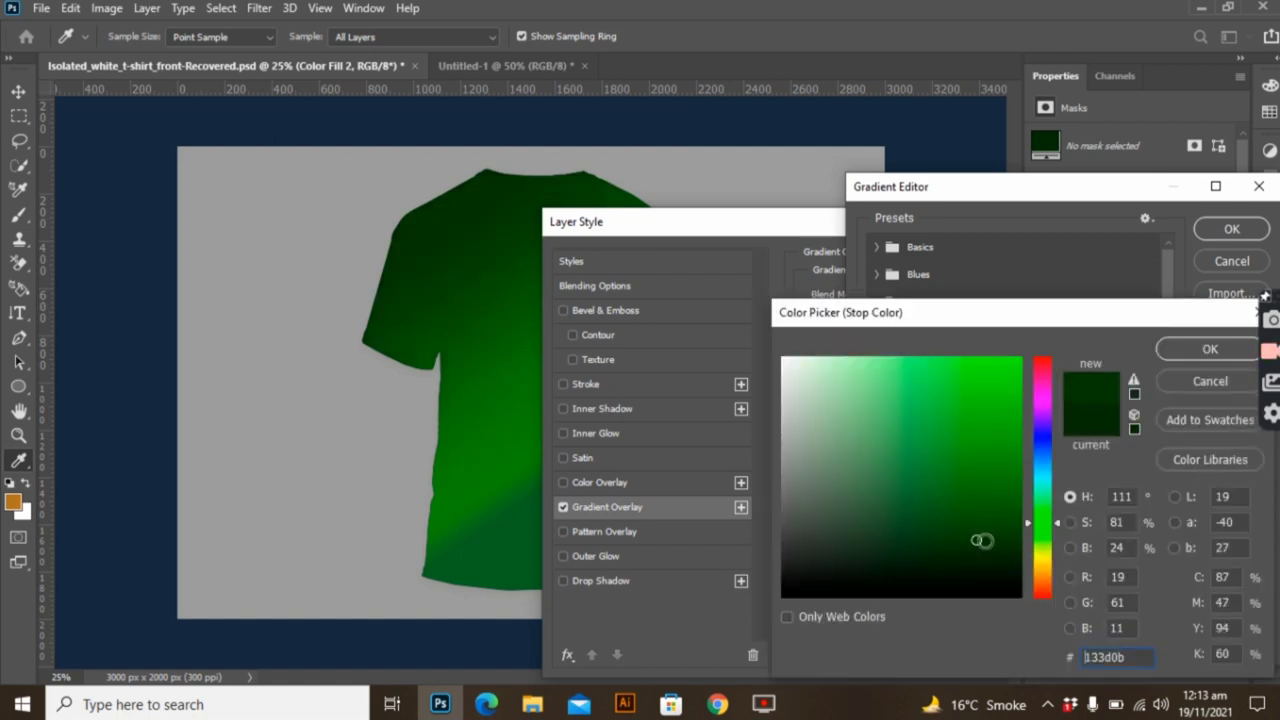
click(1228, 349)
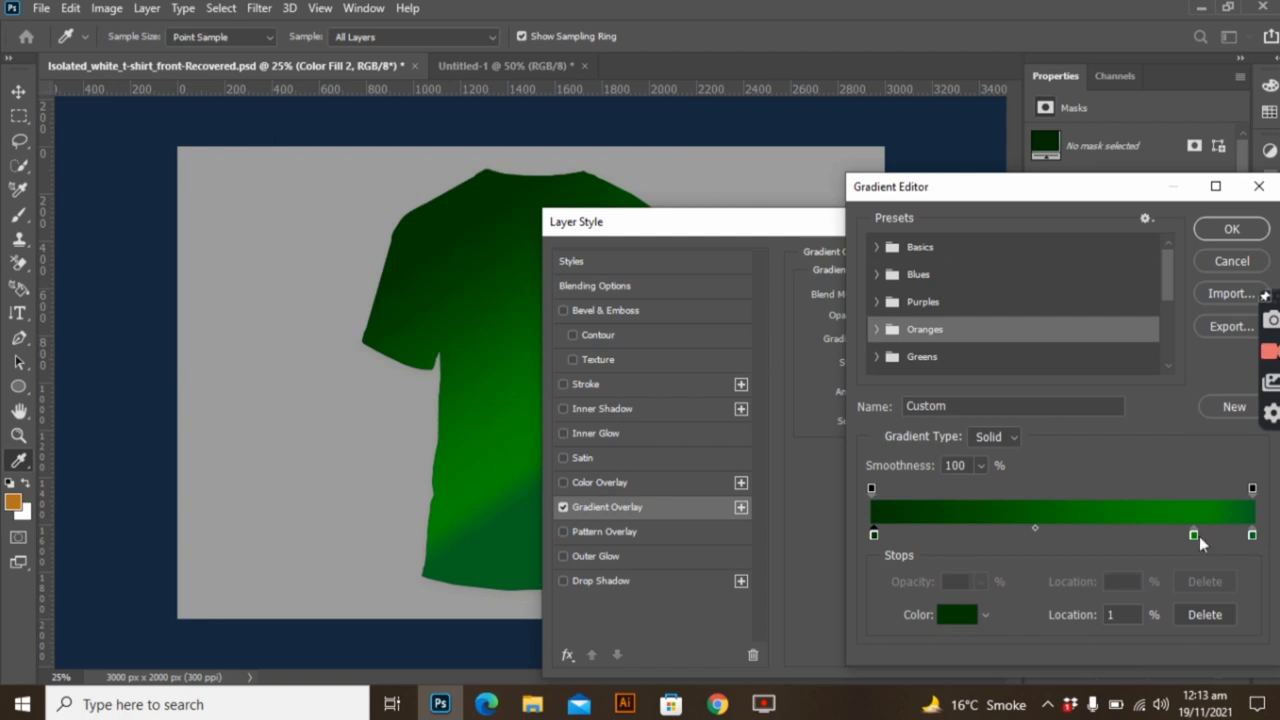
Step: Make the other gradient stop a medium green, with angle -56° and scale about 51%
double_click(1194, 536)
click(988, 486)
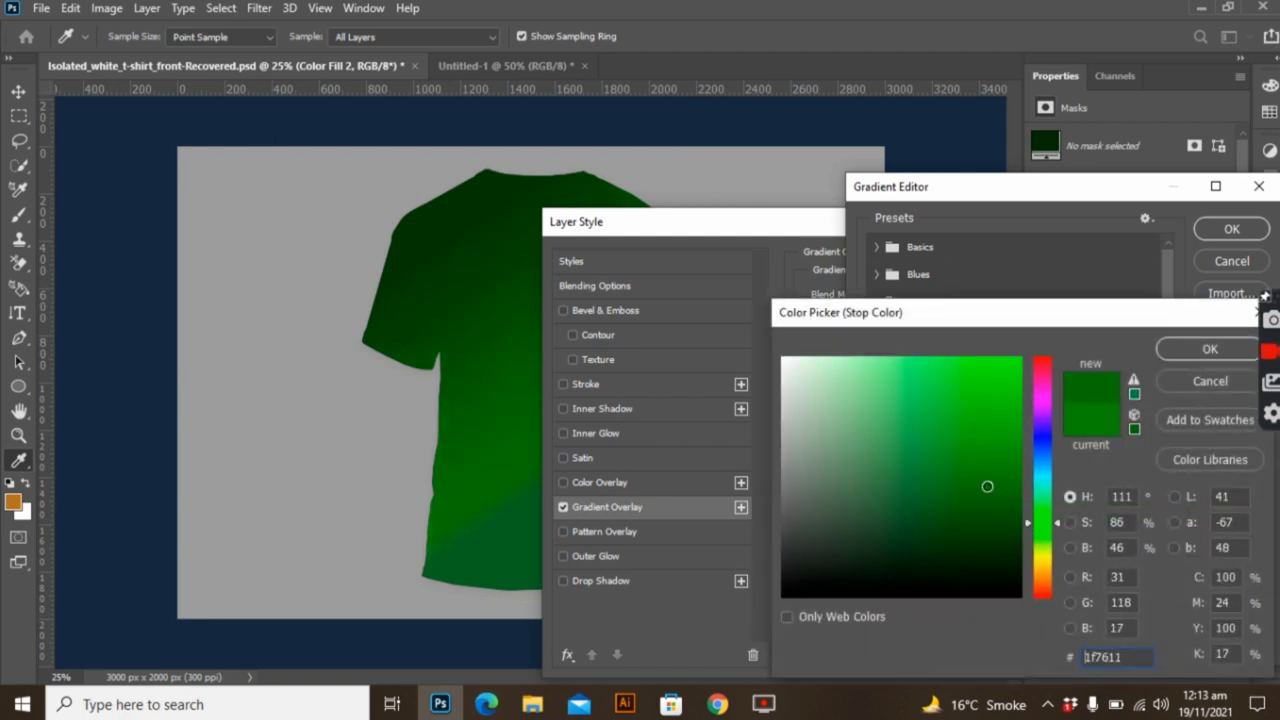
click(975, 464)
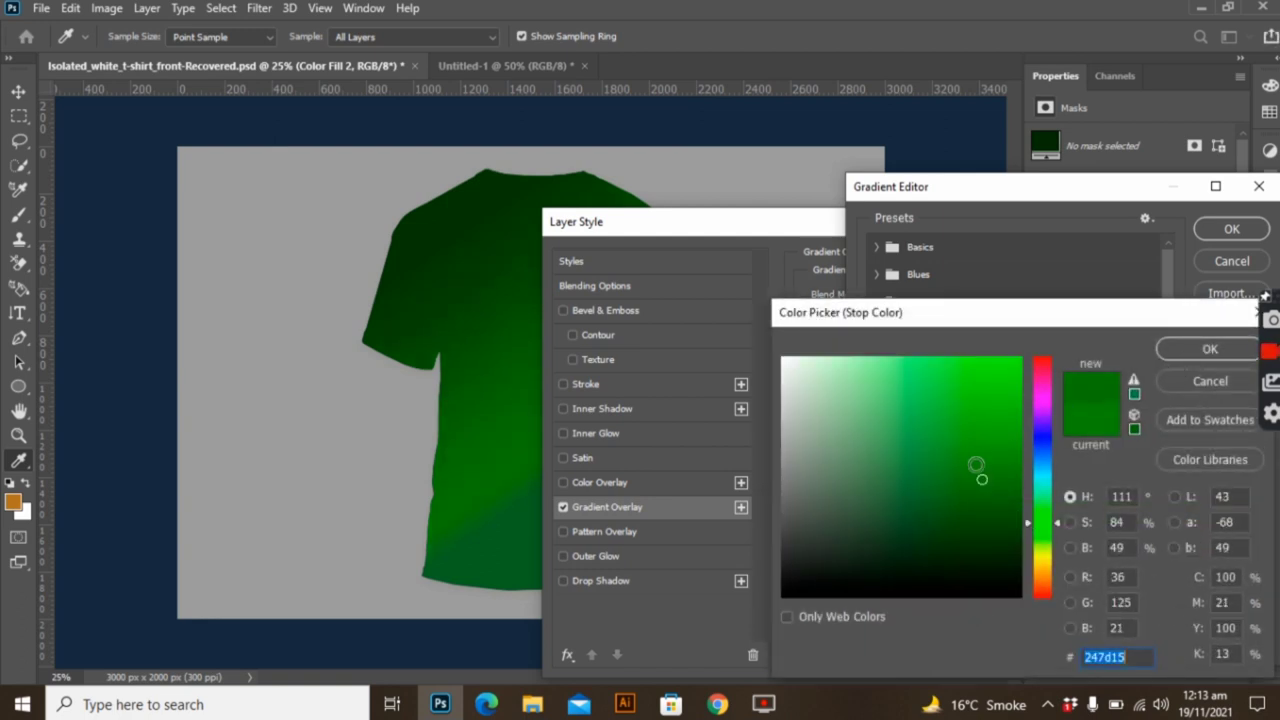
click(1211, 349)
click(1231, 229)
drag(899, 420, 902, 418)
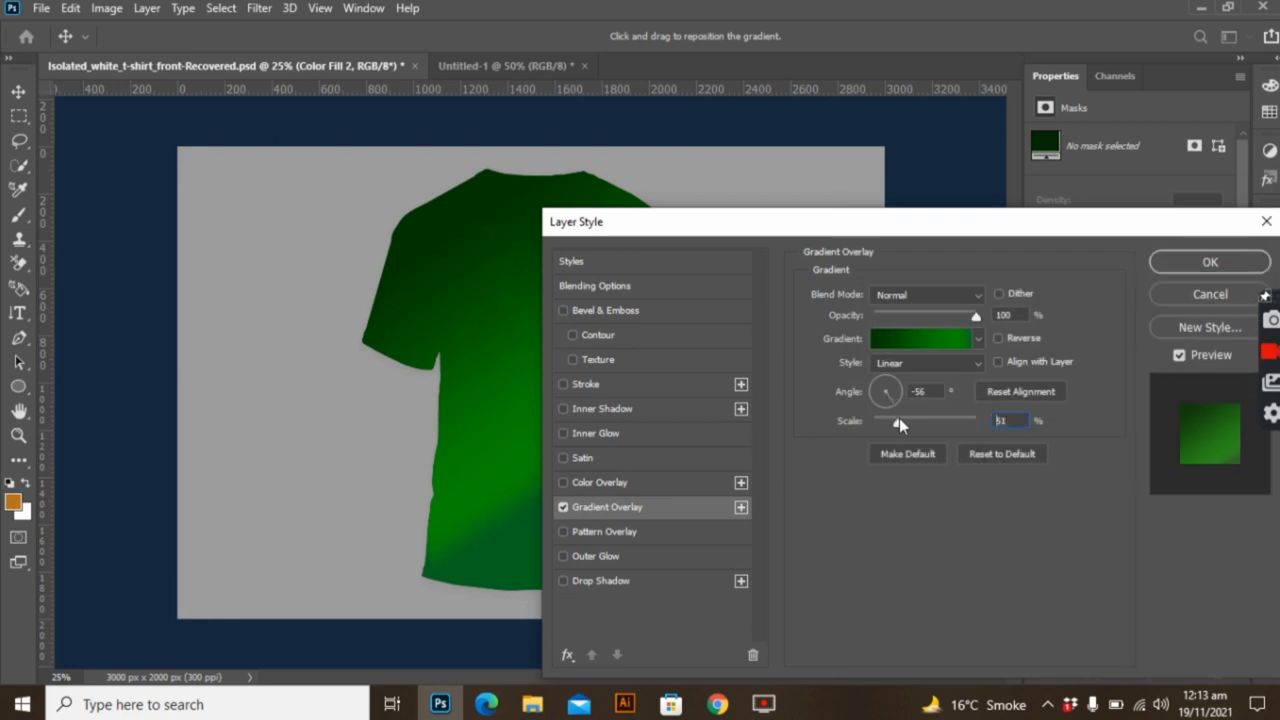
Step: Keep Color Fill 2 in Color blend mode and lower its opacity to about 59%
click(1210, 261)
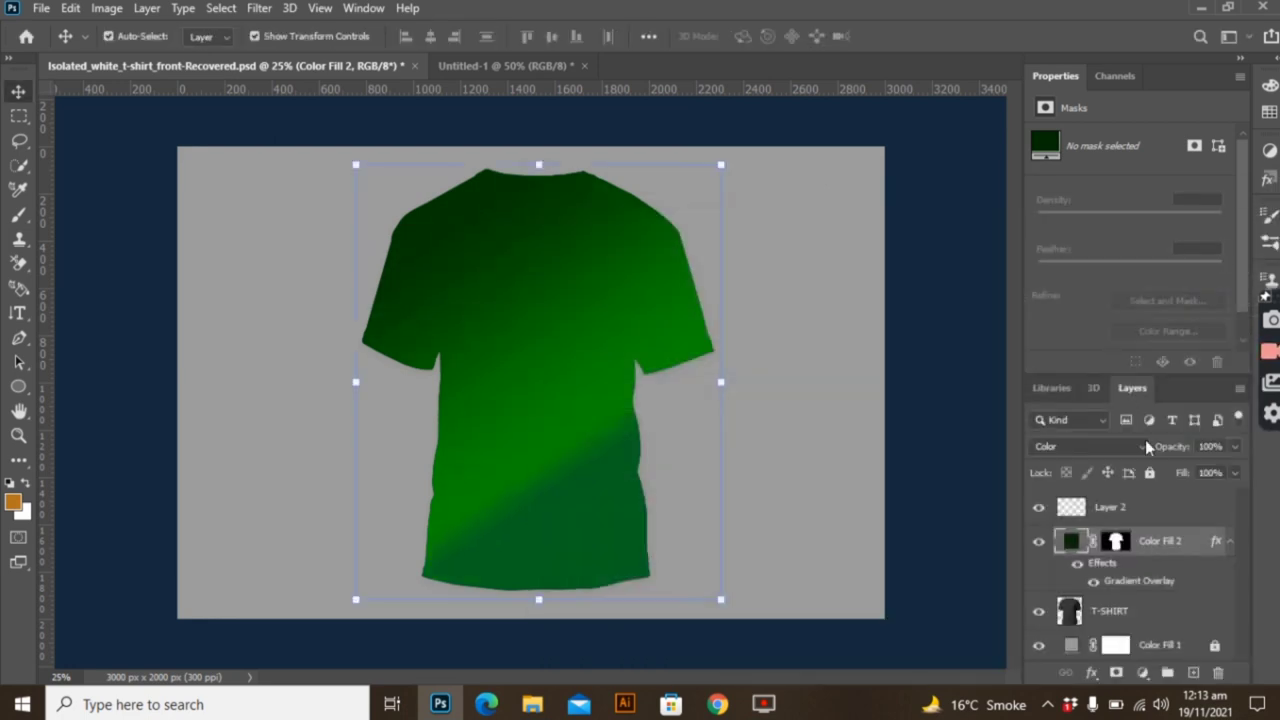
click(1090, 446)
click(1060, 651)
click(1236, 446)
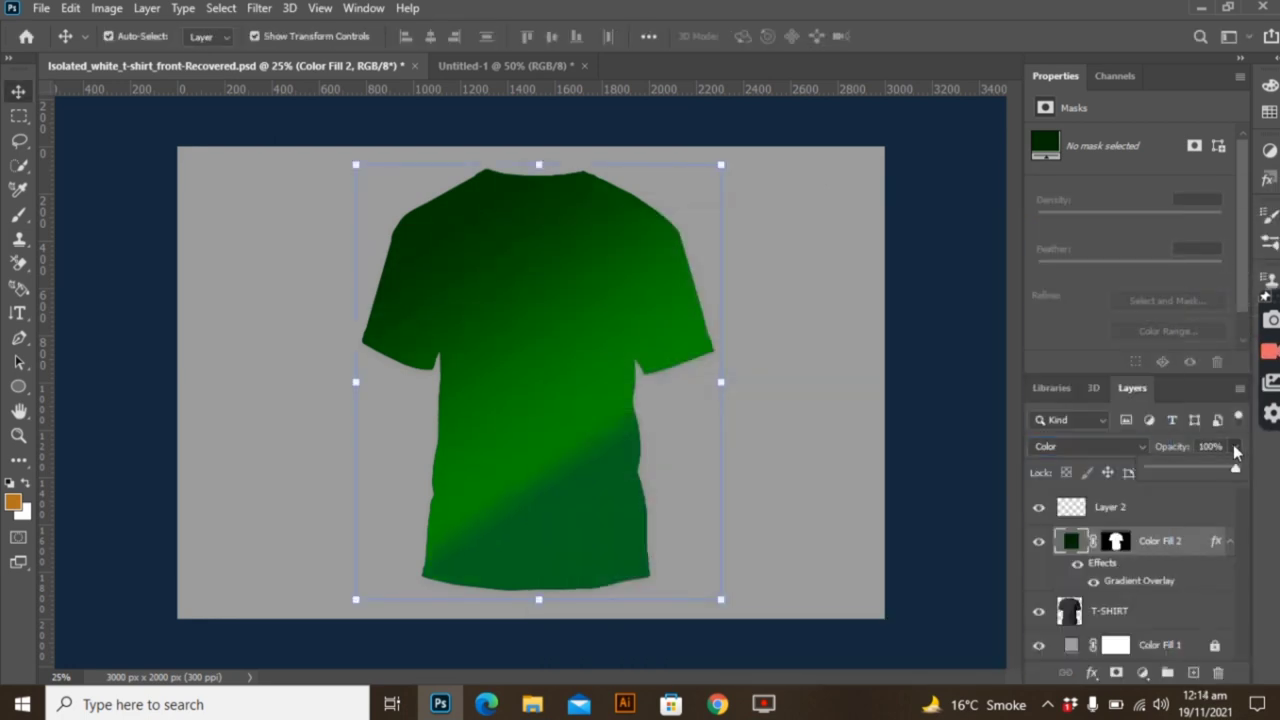
drag(1240, 469, 1184, 470)
click(995, 485)
click(1236, 446)
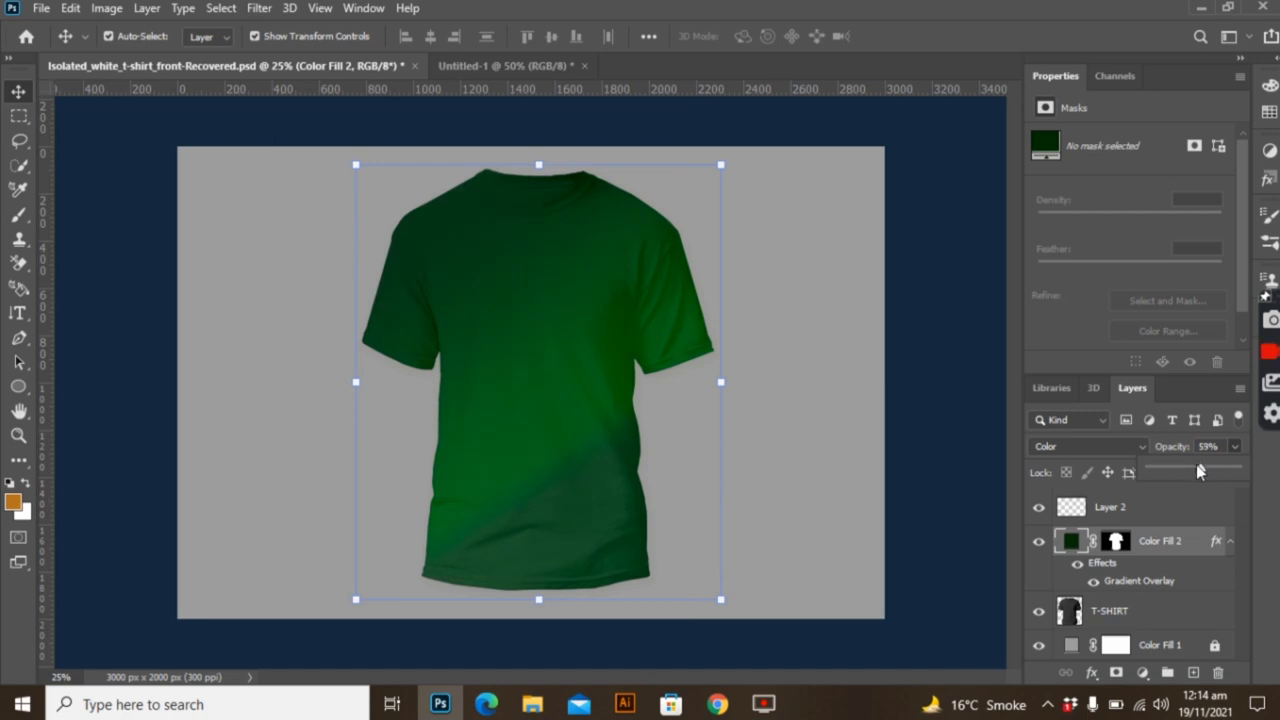
click(930, 486)
Step: Move the bright green stop of Color Fill 2's gradient further left
click(1176, 546)
double_click(1205, 543)
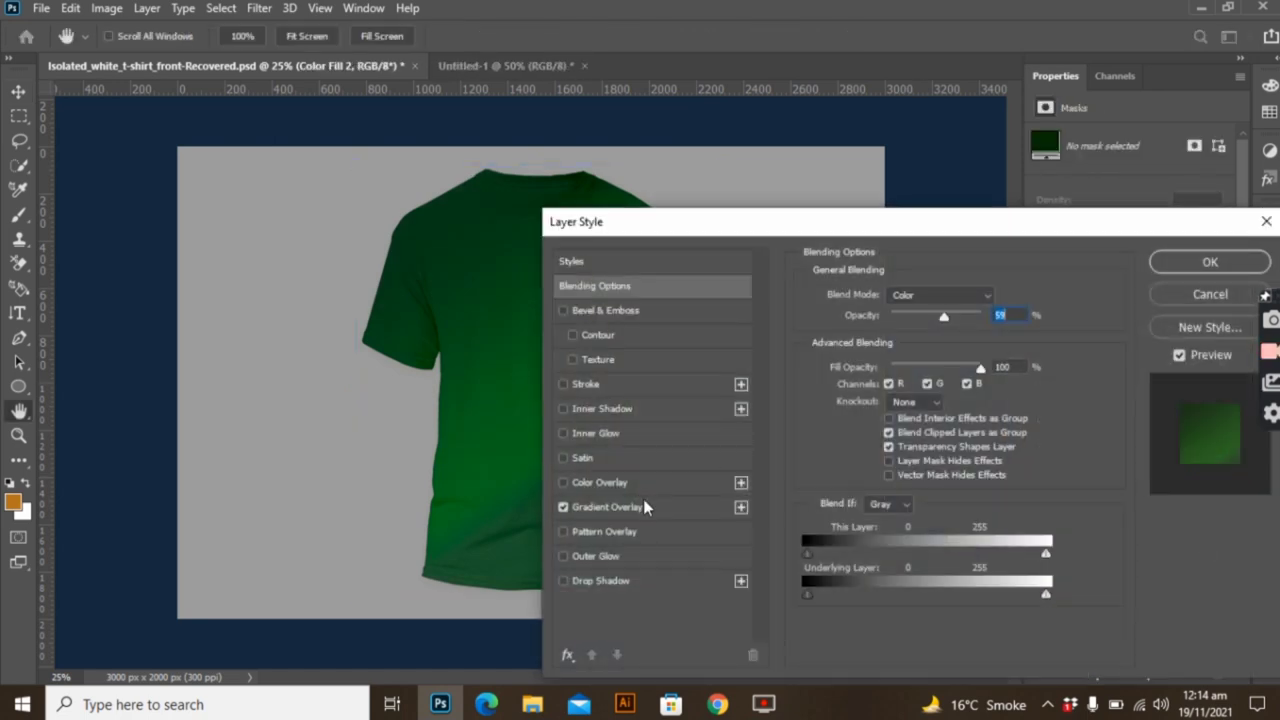
click(643, 507)
click(871, 337)
double_click(871, 534)
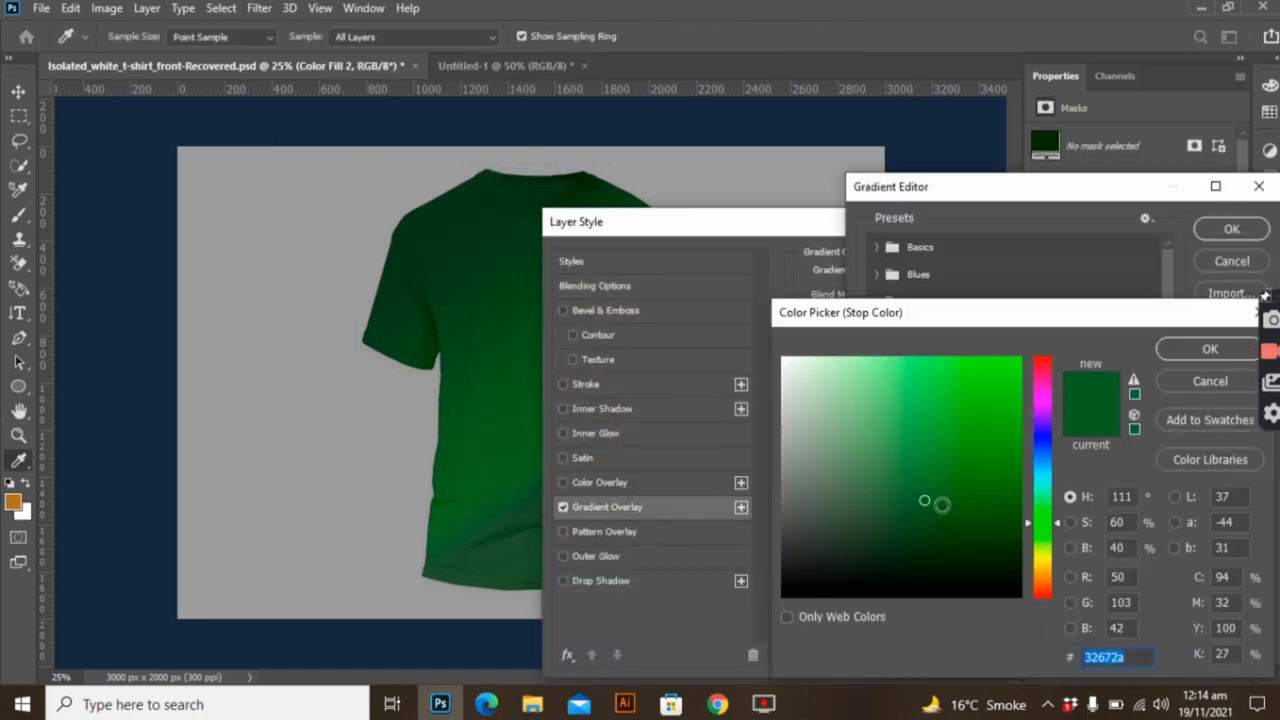
click(1208, 348)
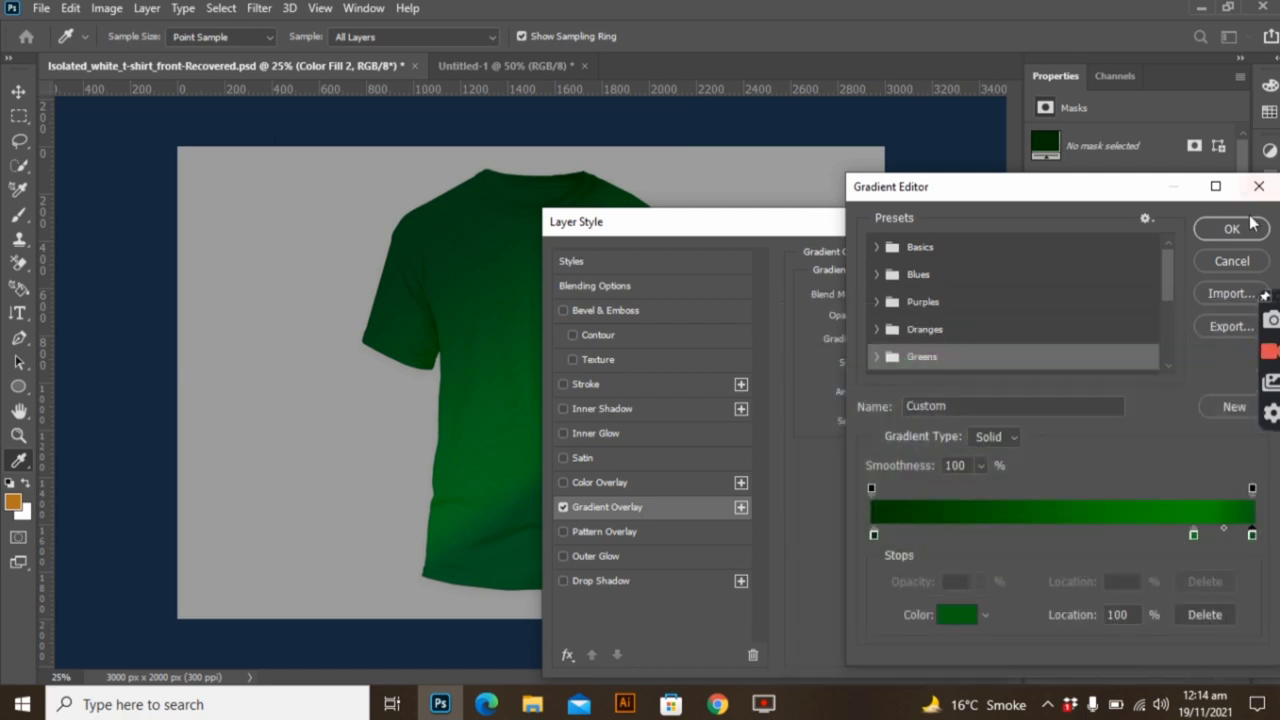
drag(1194, 536, 1138, 535)
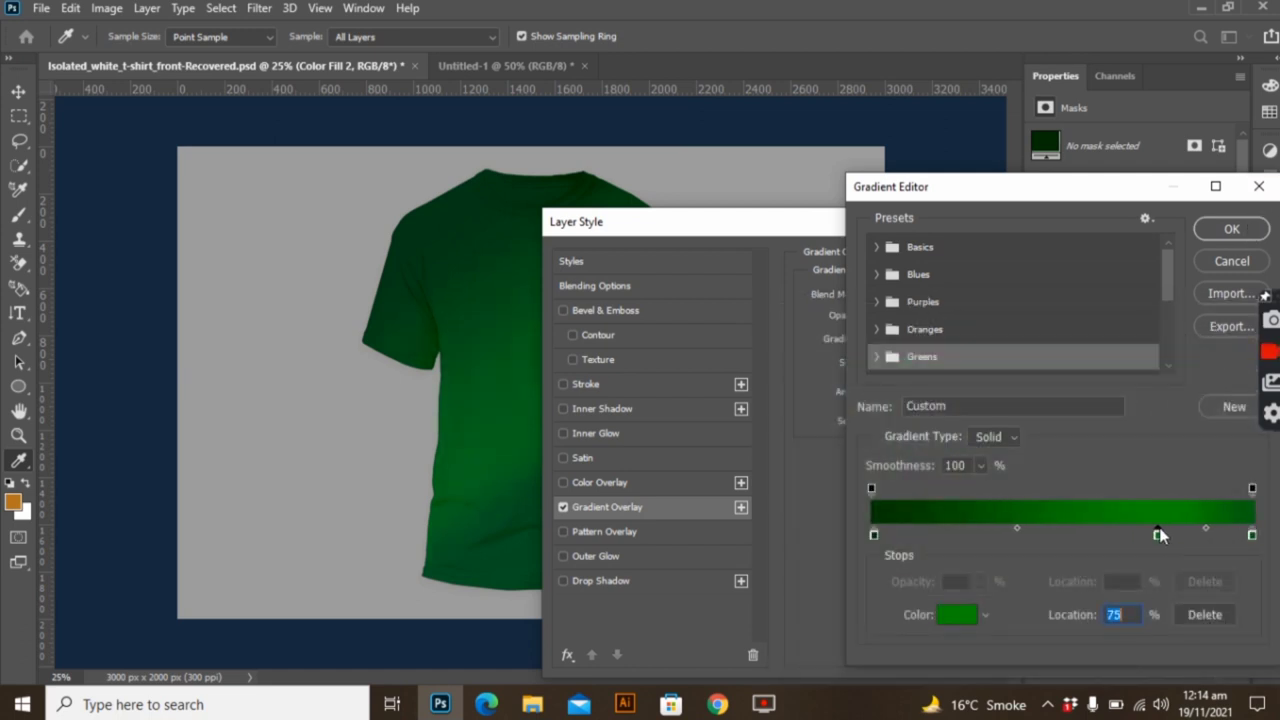
click(1231, 229)
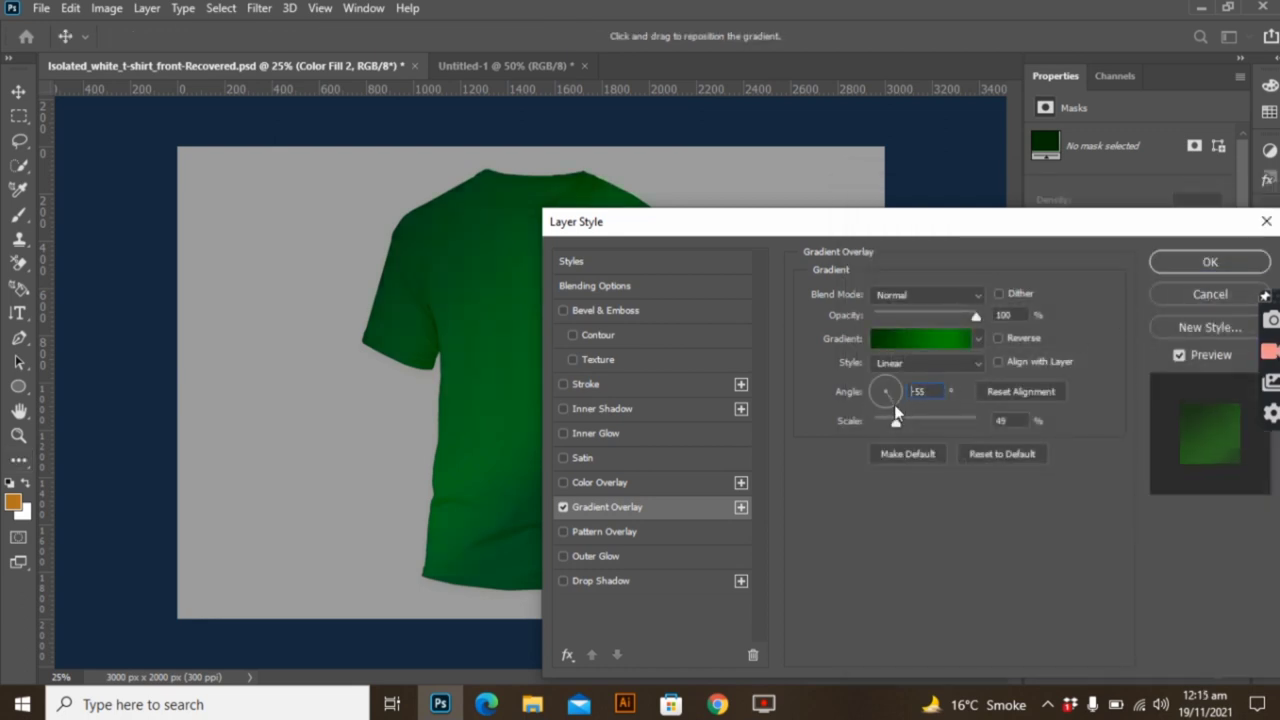
Step: Set the Gradient Overlay angle to -60° and scale to 50%, then apply it
drag(910, 227, 1073, 210)
click(1046, 385)
mouse_move(1046, 385)
mouse_down()
mouse_move(1061, 379)
mouse_move(1055, 406)
mouse_up()
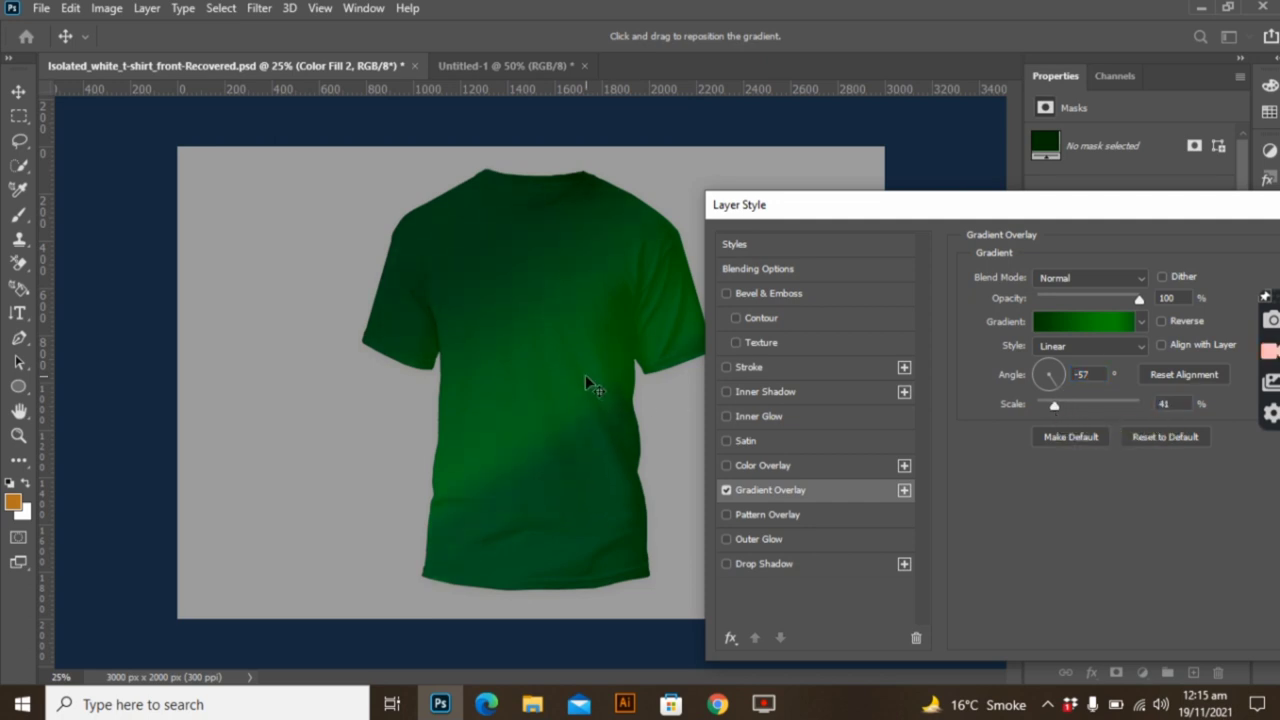
click(1060, 388)
click(1052, 385)
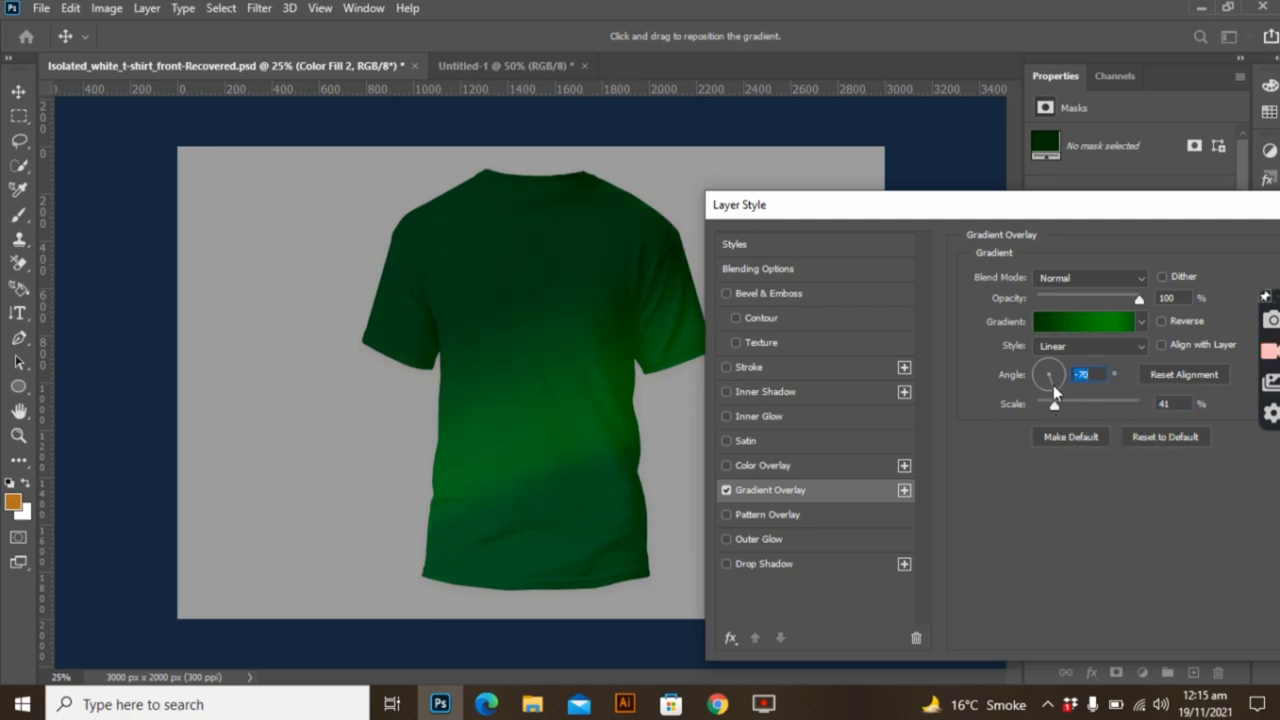
click(1056, 382)
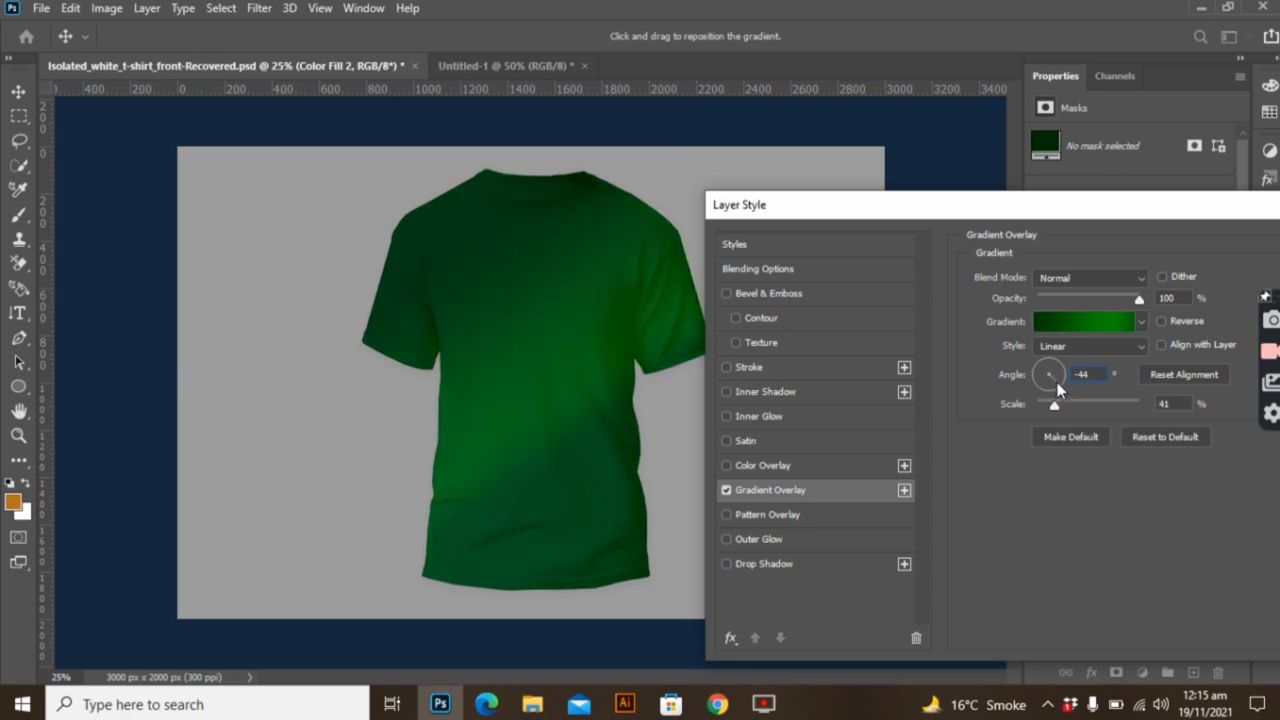
mouse_move(1055, 405)
mouse_down()
mouse_move(952, 405)
mouse_move(1061, 409)
mouse_up()
click(1055, 392)
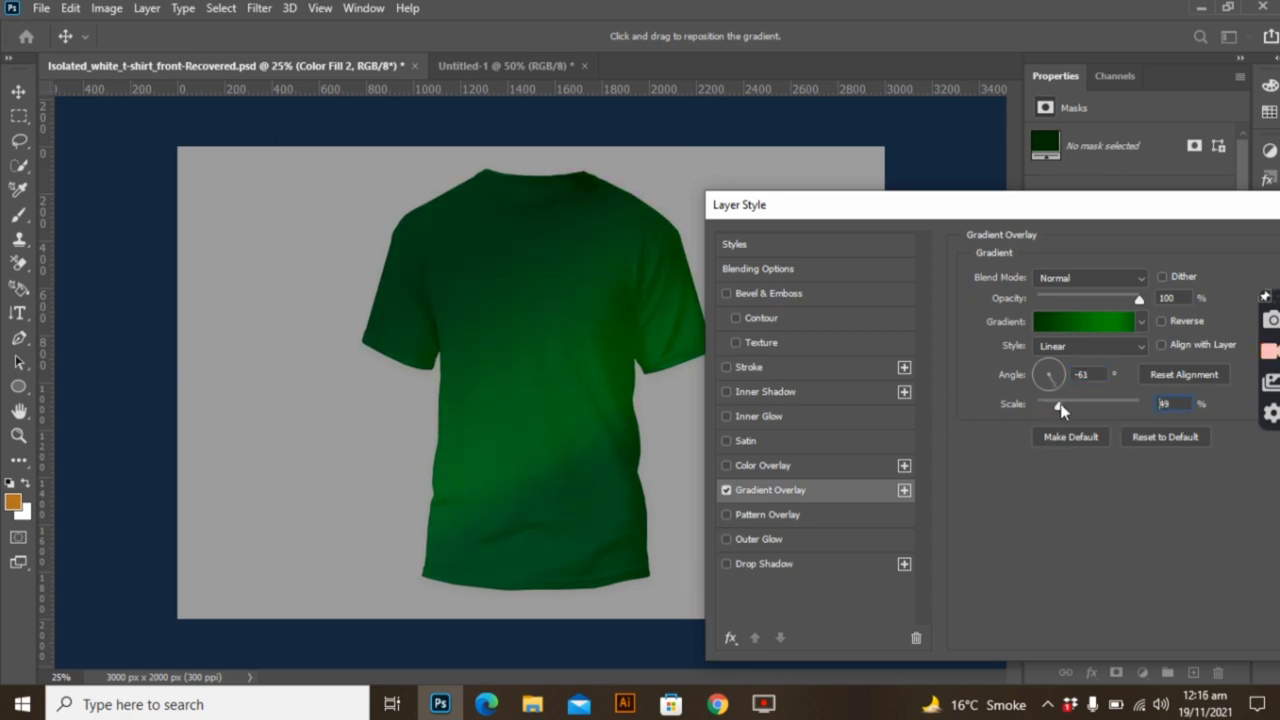
key(shift+Down)
key(shift+Down)
click(1058, 392)
click(1061, 397)
key(Down)
key(Down)
key(Down)
key(Return)
Step: Lower Color Fill 2's opacity to 53% and select the T-SHIRT layer
click(1234, 446)
drag(1238, 467, 1196, 467)
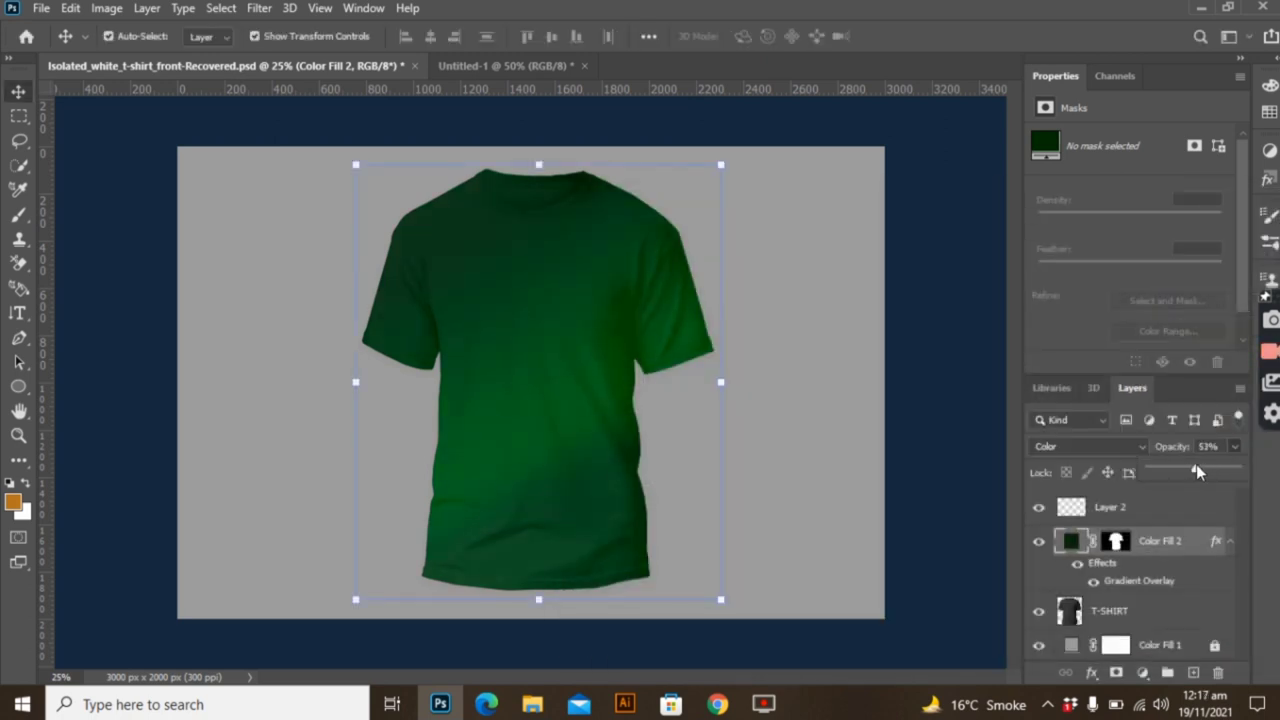
click(1116, 541)
click(1110, 507)
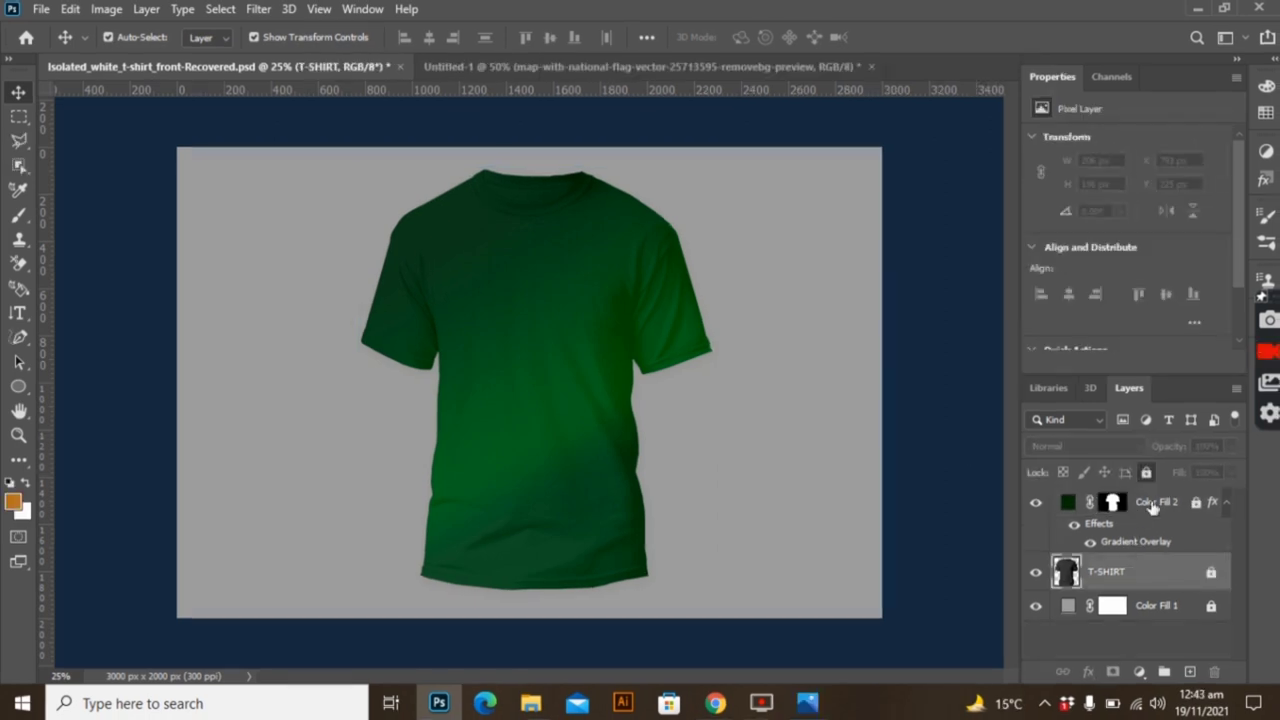
click(1152, 506)
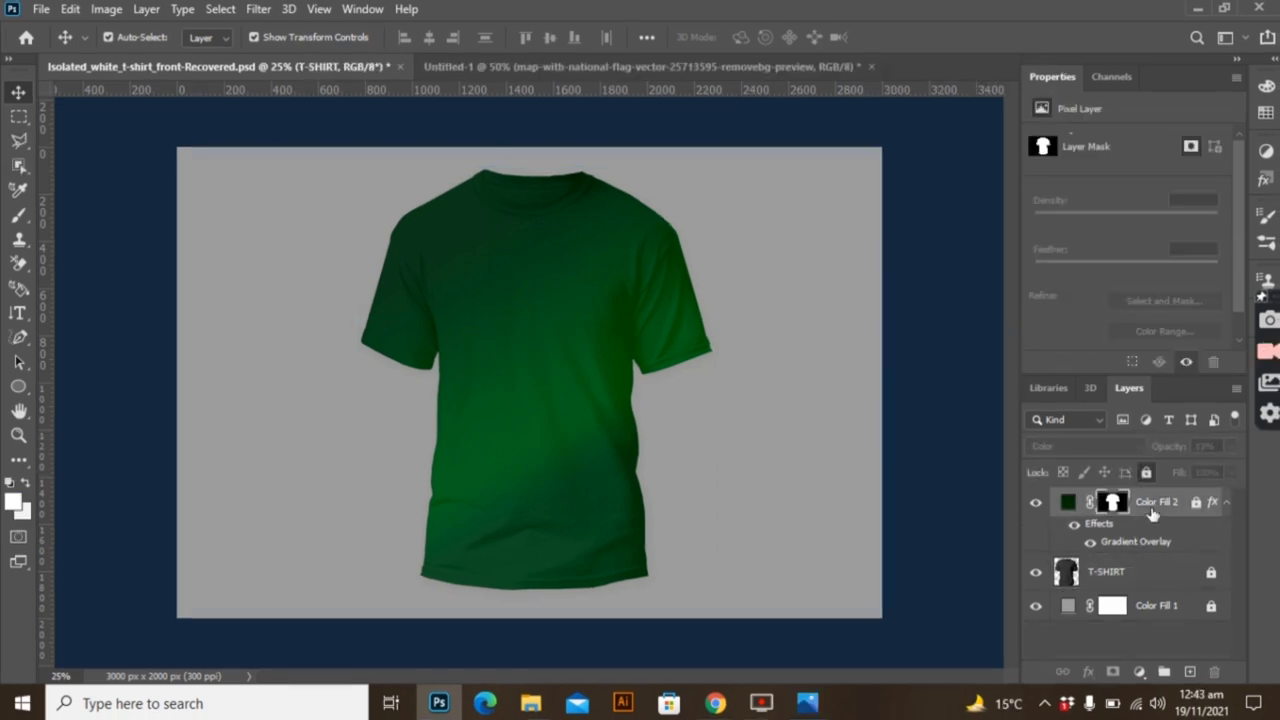
click(1132, 573)
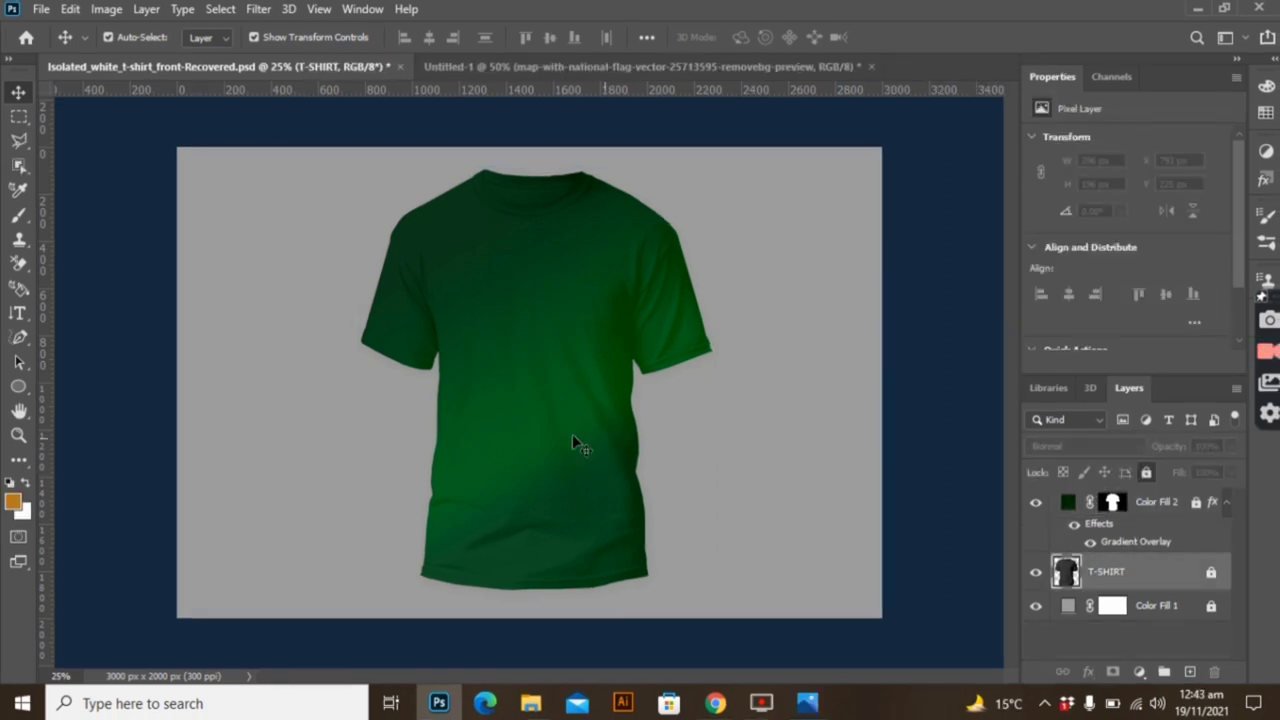
Step: Zoom to 200% on the left sleeve hem
click(18, 435)
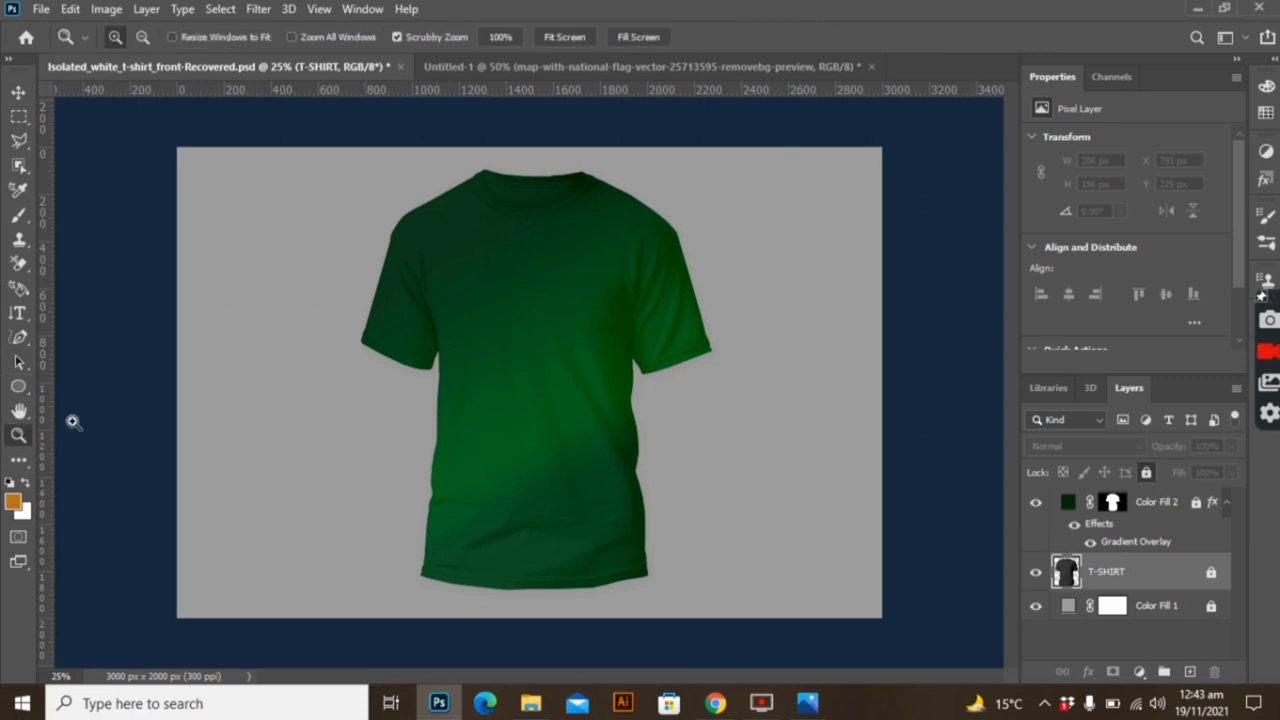
click(409, 362)
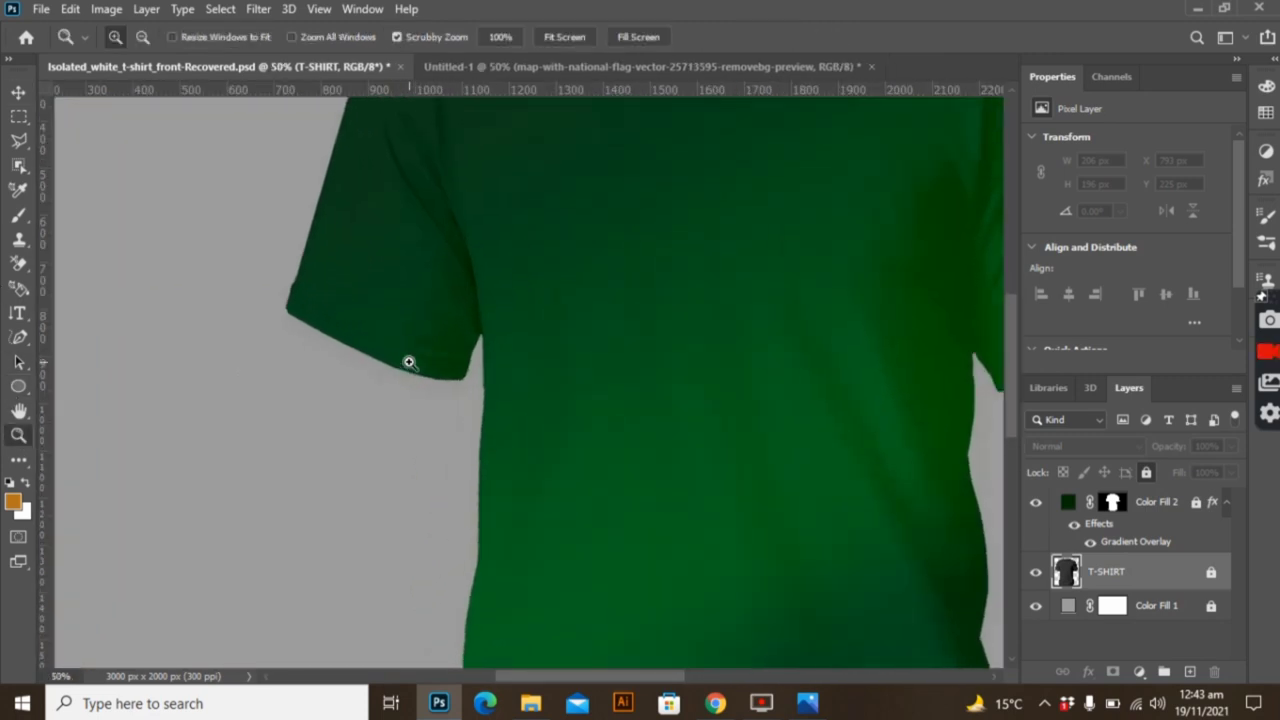
click(409, 362)
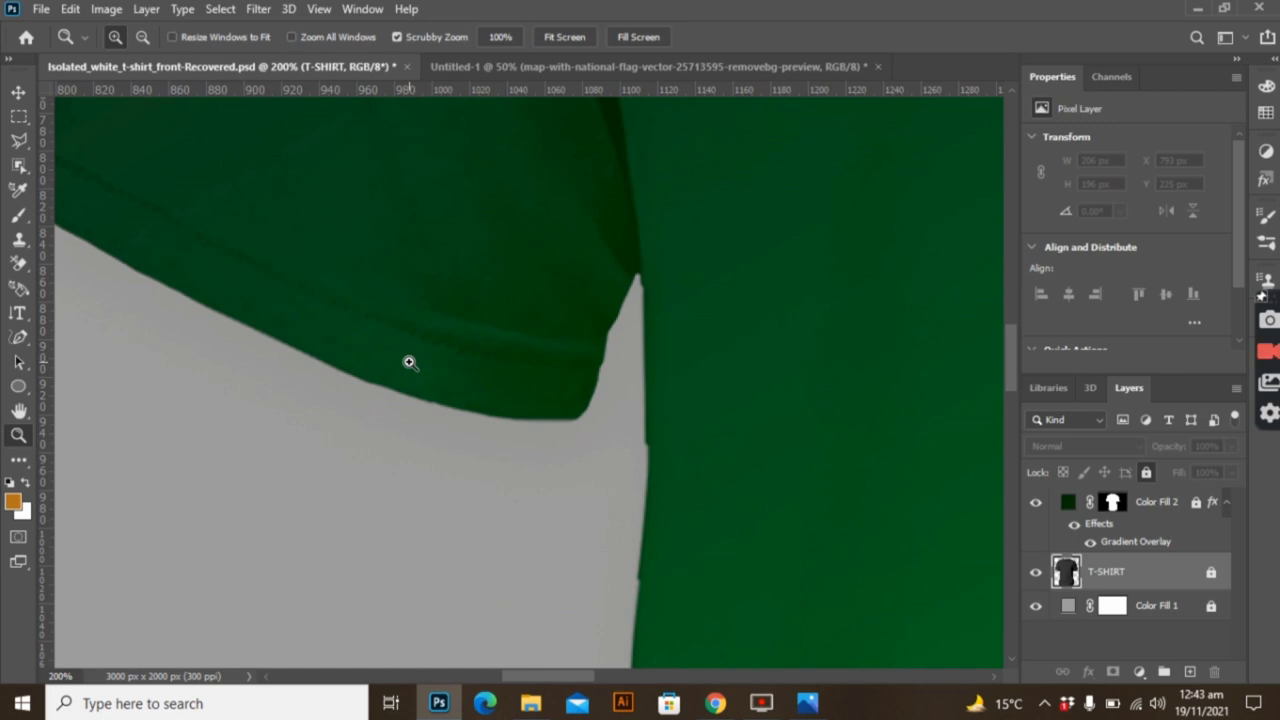
alt+click(423, 357)
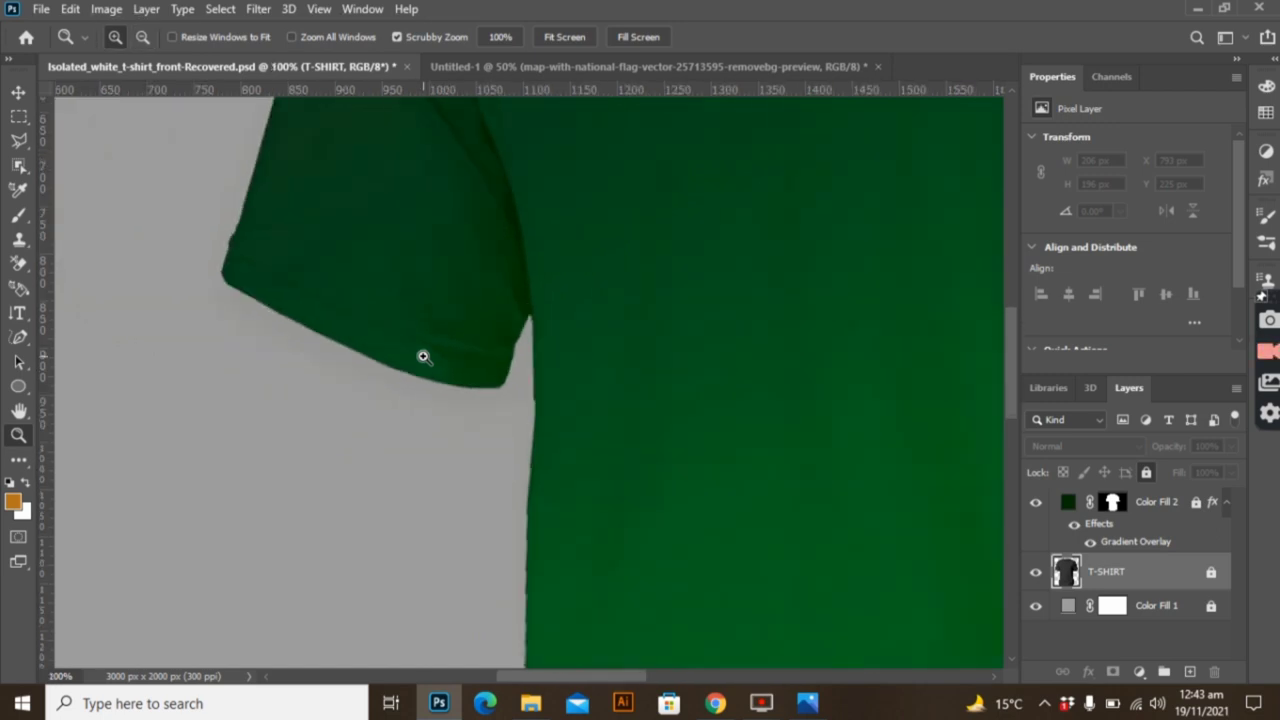
click(423, 357)
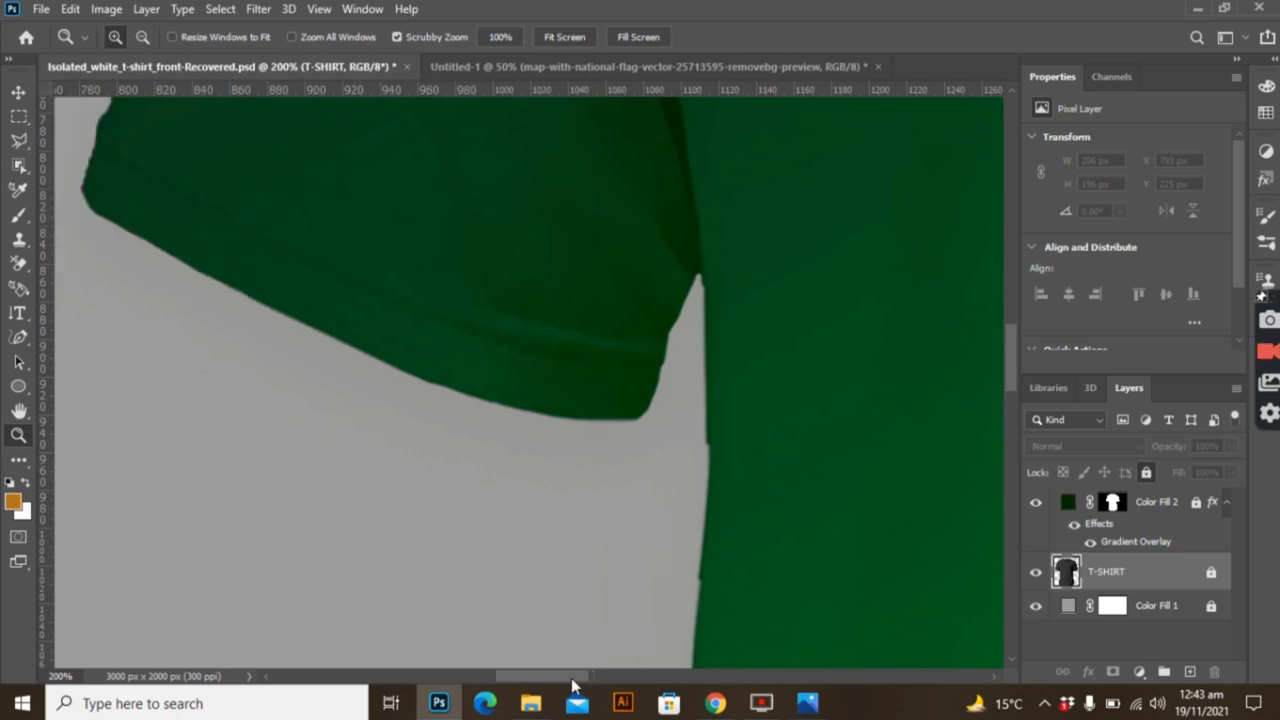
drag(603, 684, 593, 682)
Step: Lasso the band along the left sleeve cuff
click(20, 141)
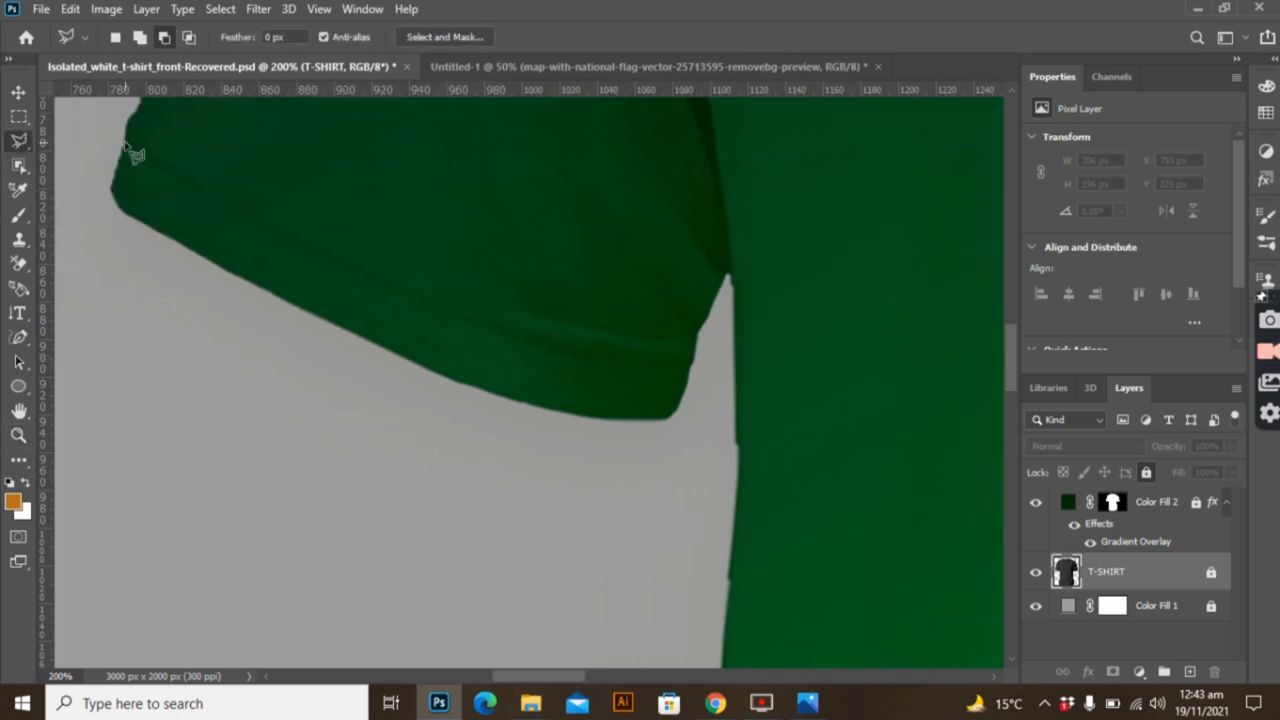
mouse_move(125, 146)
mouse_down()
mouse_move(389, 285)
mouse_move(553, 348)
mouse_move(690, 369)
mouse_up()
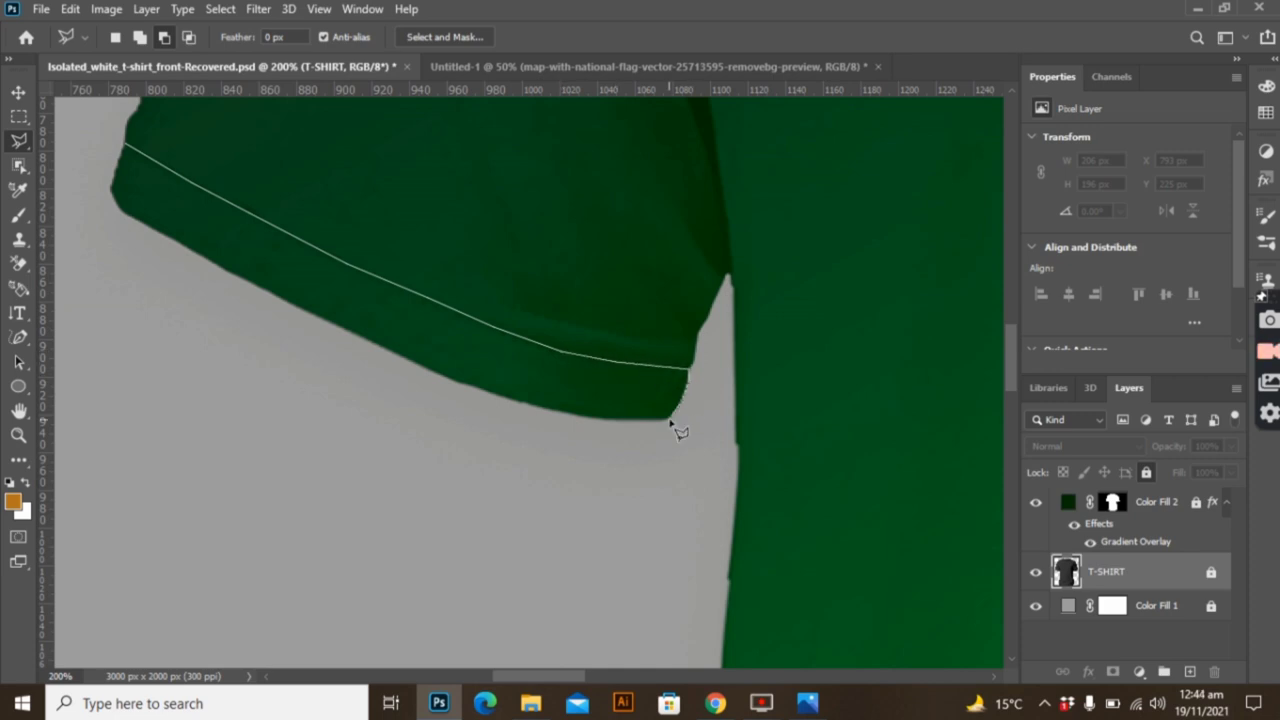
drag(600, 424, 555, 413)
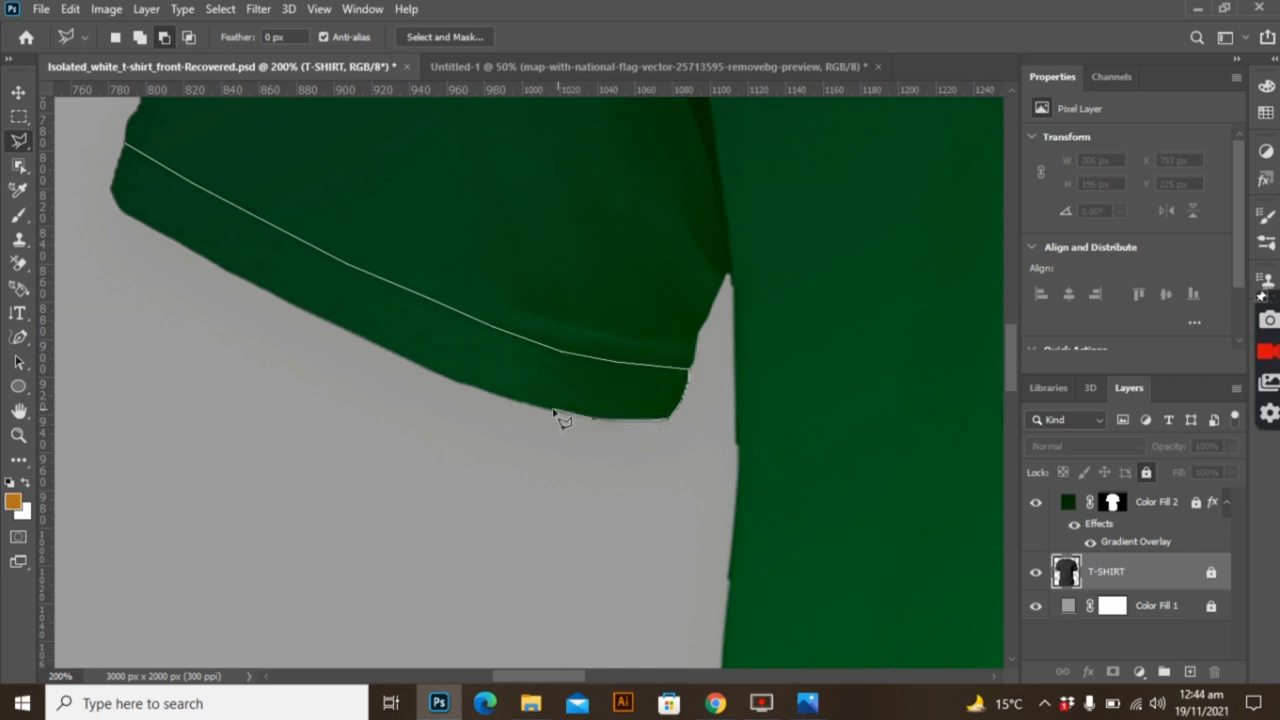
drag(455, 390, 228, 275)
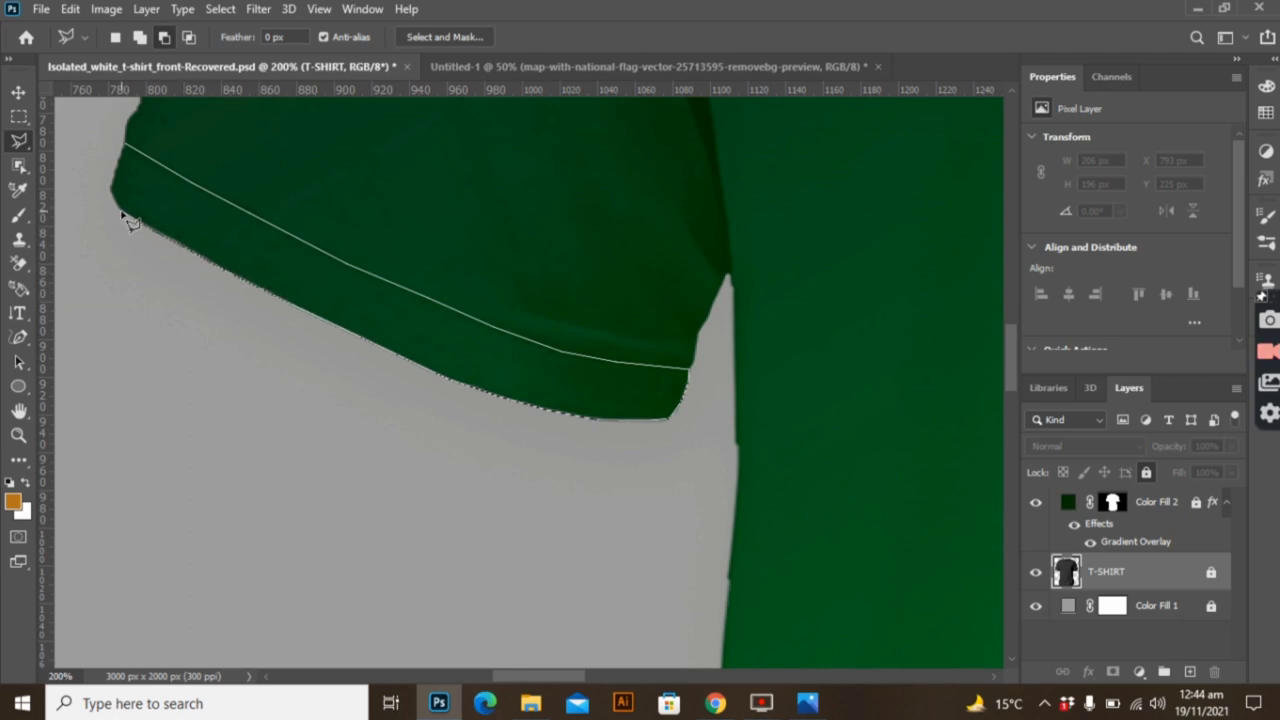
drag(113, 195, 126, 150)
click(1139, 671)
Step: Fill the left cuff selection with a yellow Solid Color layer (Color Fill 3)
click(1154, 337)
click(986, 429)
click(1206, 346)
key(v)
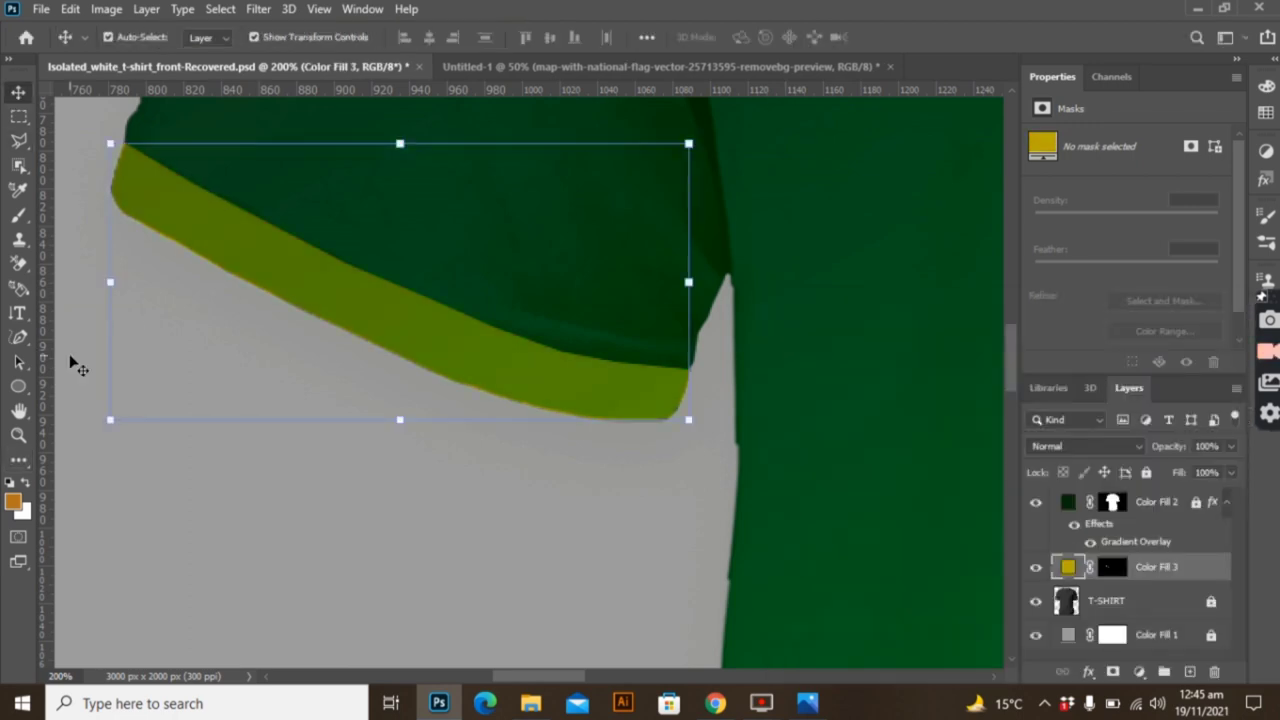
click(75, 365)
scroll(466, 363, down, 5)
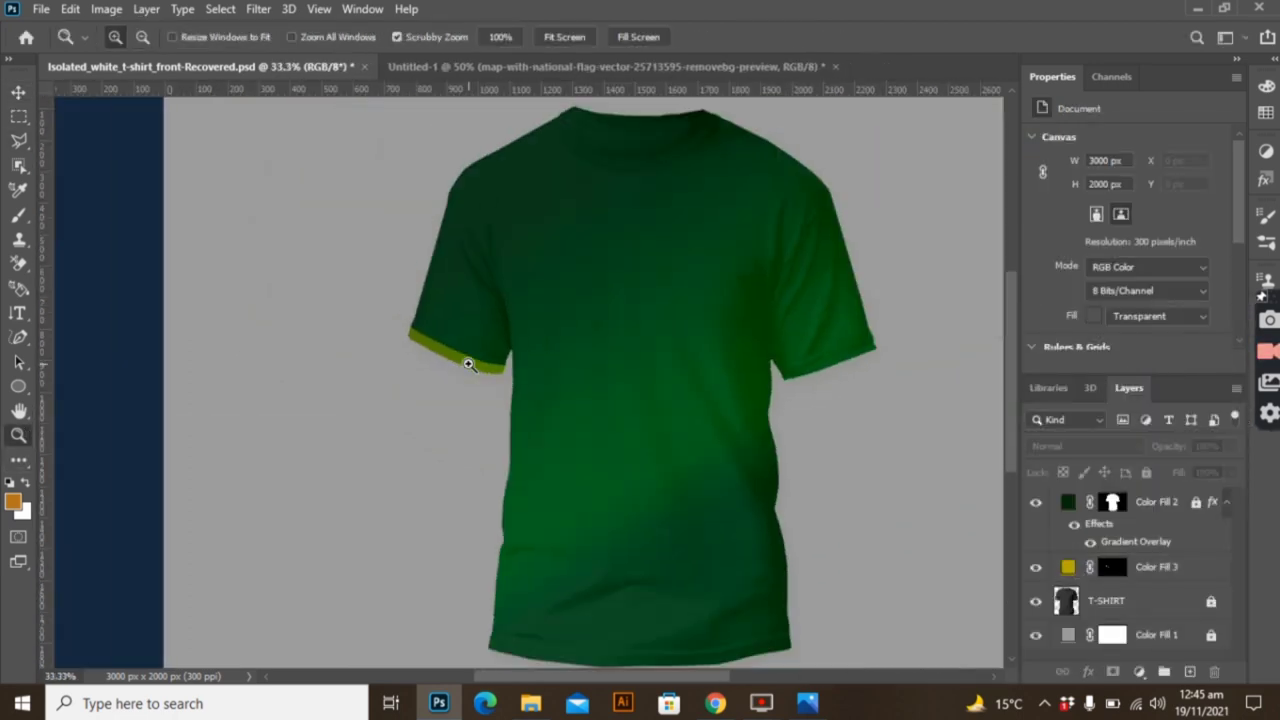
click(18, 433)
click(812, 364)
Step: Zoom into the right sleeve and lasso its cuff band
click(714, 400)
key(l)
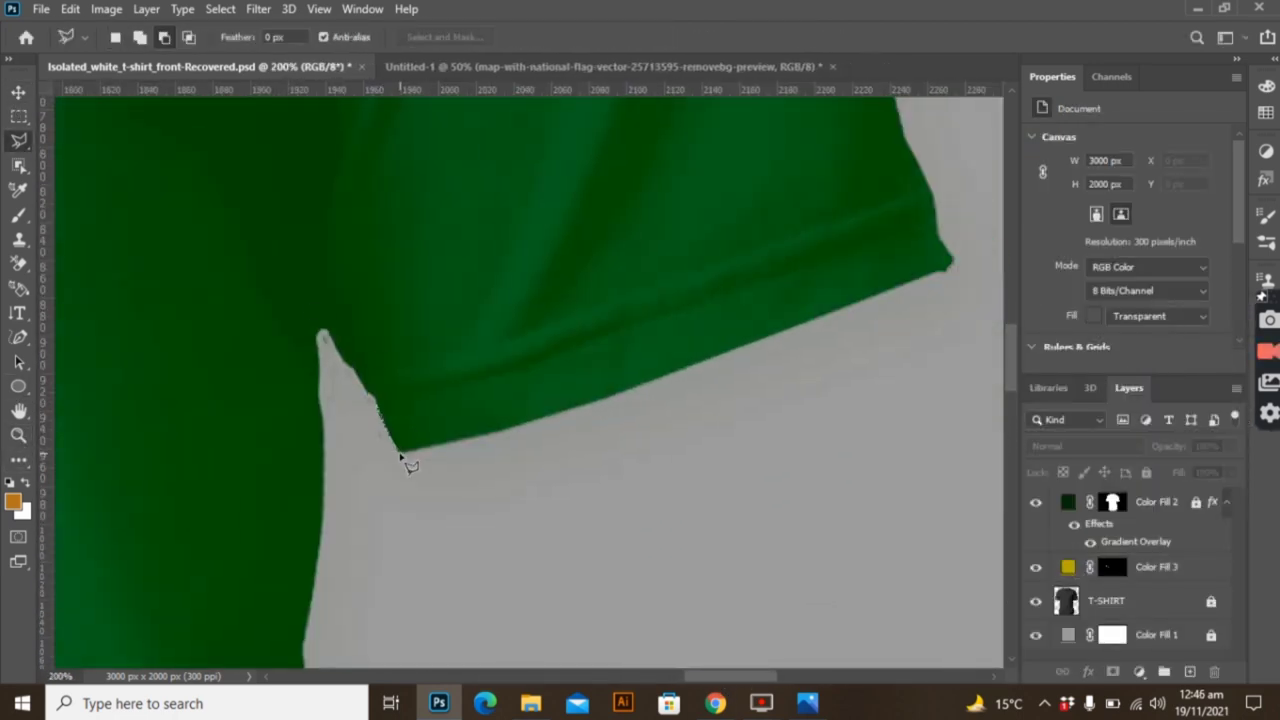
drag(494, 438, 942, 272)
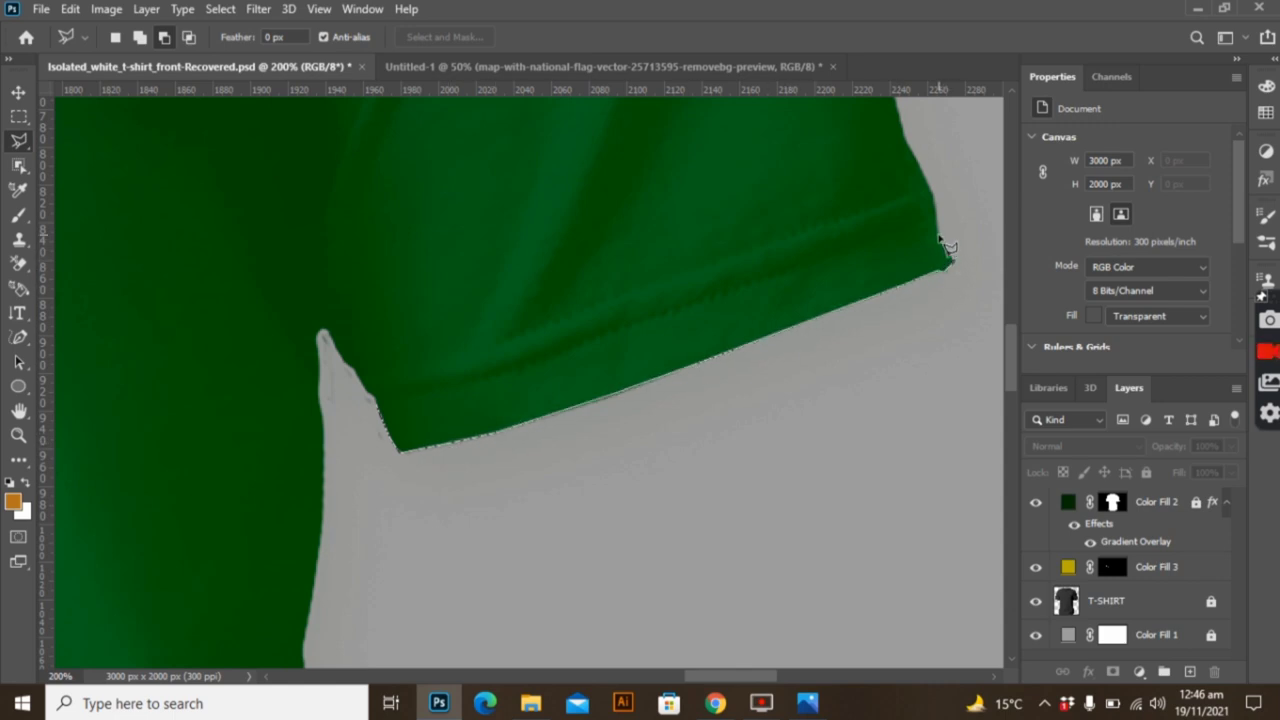
mouse_move(938, 208)
mouse_down()
mouse_move(920, 234)
mouse_move(837, 271)
mouse_move(737, 289)
mouse_move(386, 420)
mouse_move(380, 405)
mouse_up()
click(1138, 671)
Step: Fill the right cuff with a yellow-green Solid Color layer (Color Fill 4)
click(1175, 339)
click(980, 471)
click(1203, 349)
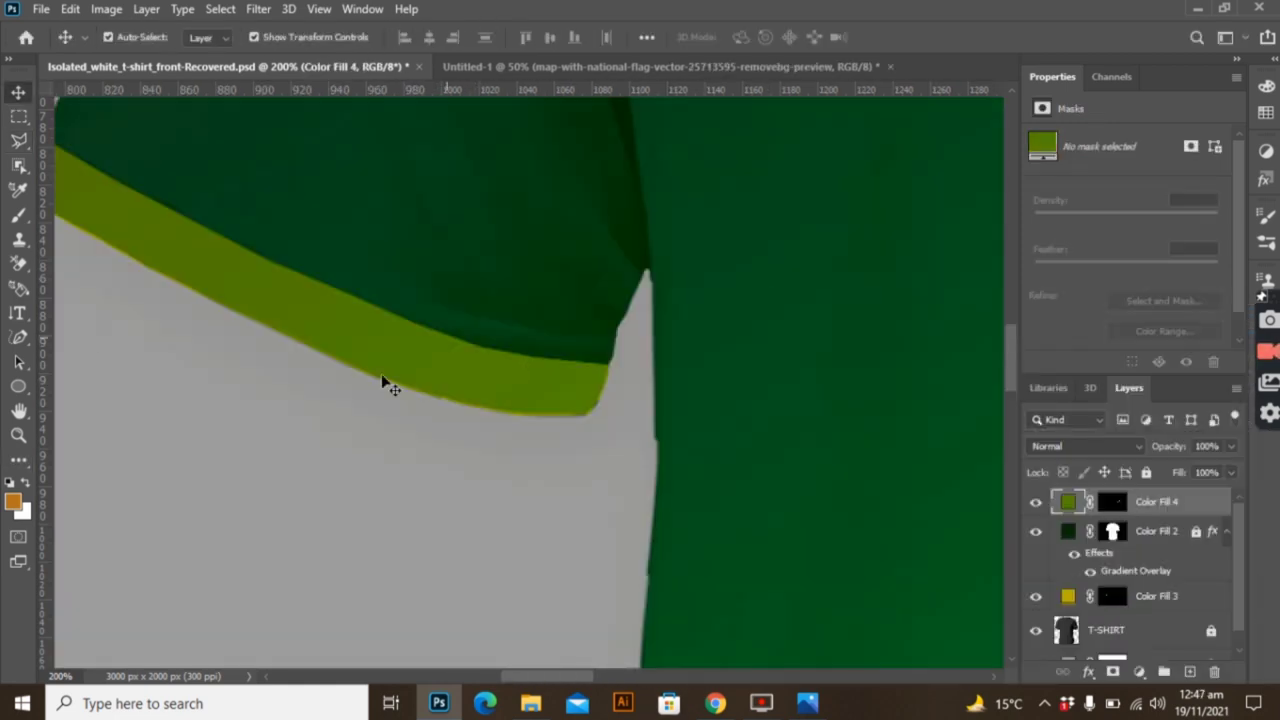
key(z)
alt+click(556, 430)
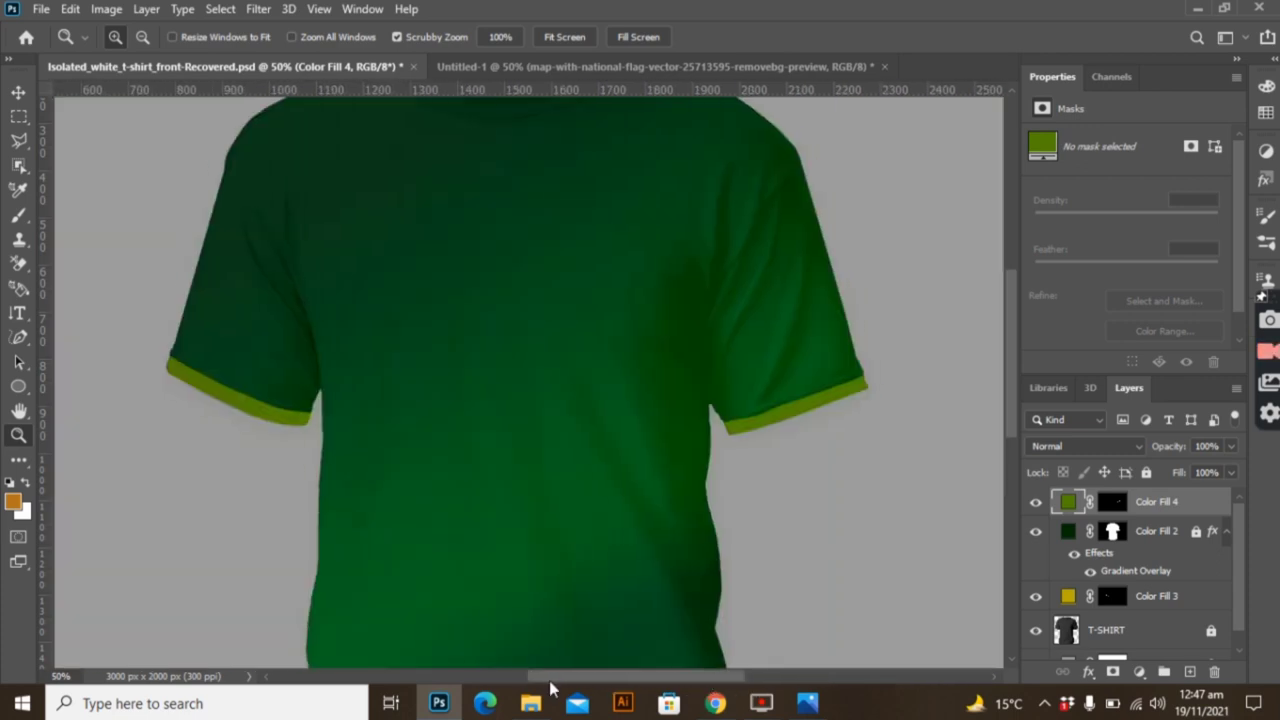
scroll(1010, 659, down, 5)
click(462, 516)
Step: Outline the shirt hem and fill it with the cuff's yellow-green (Color Fill 5)
key(l)
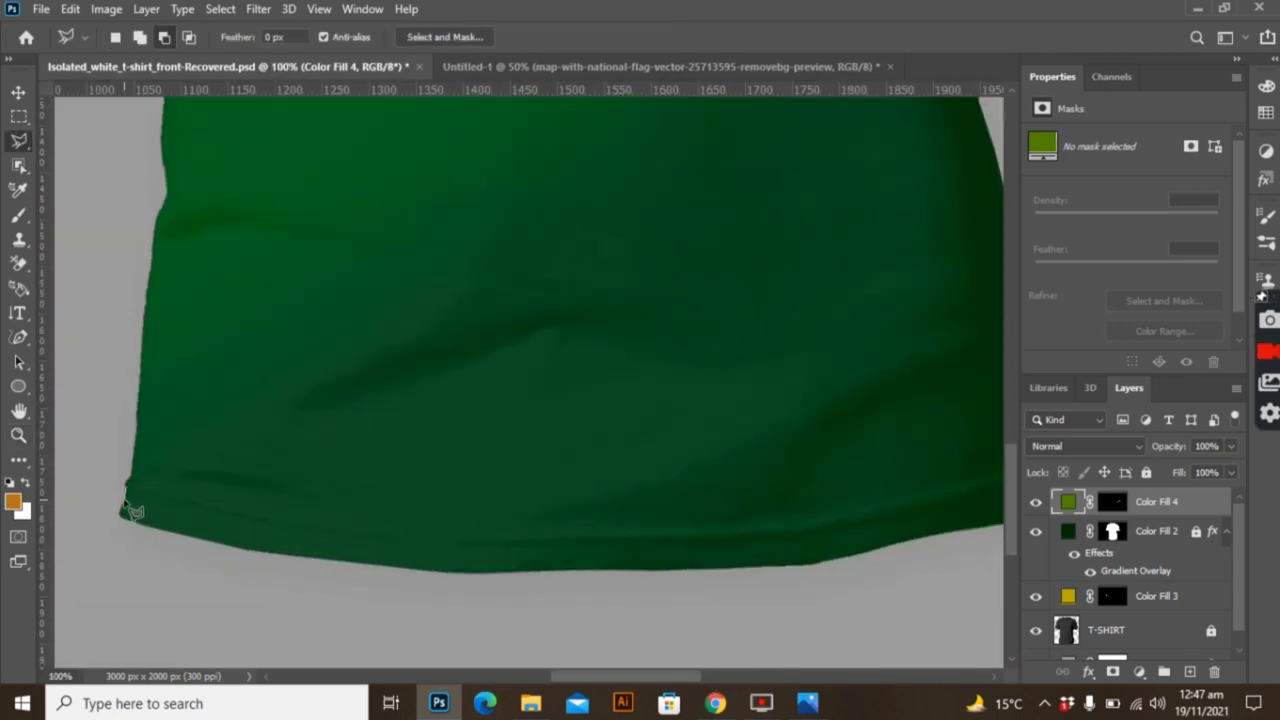
click(128, 520)
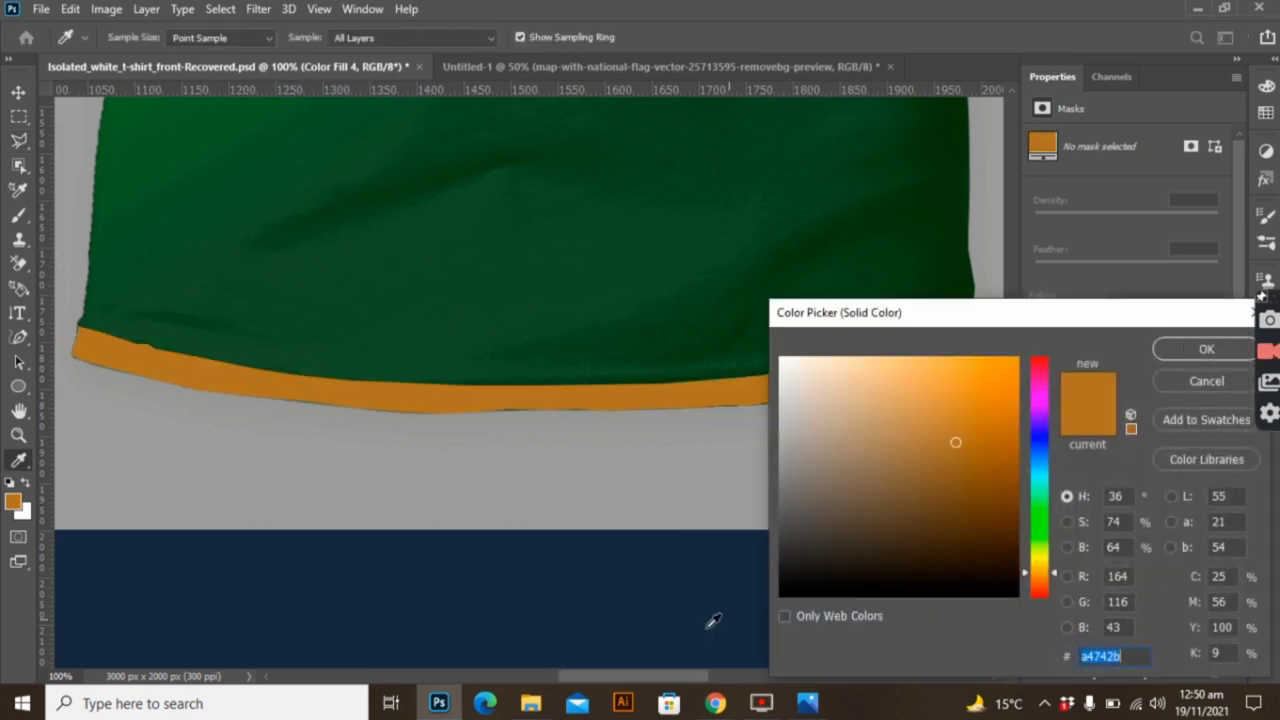
key(z)
alt+click(541, 318)
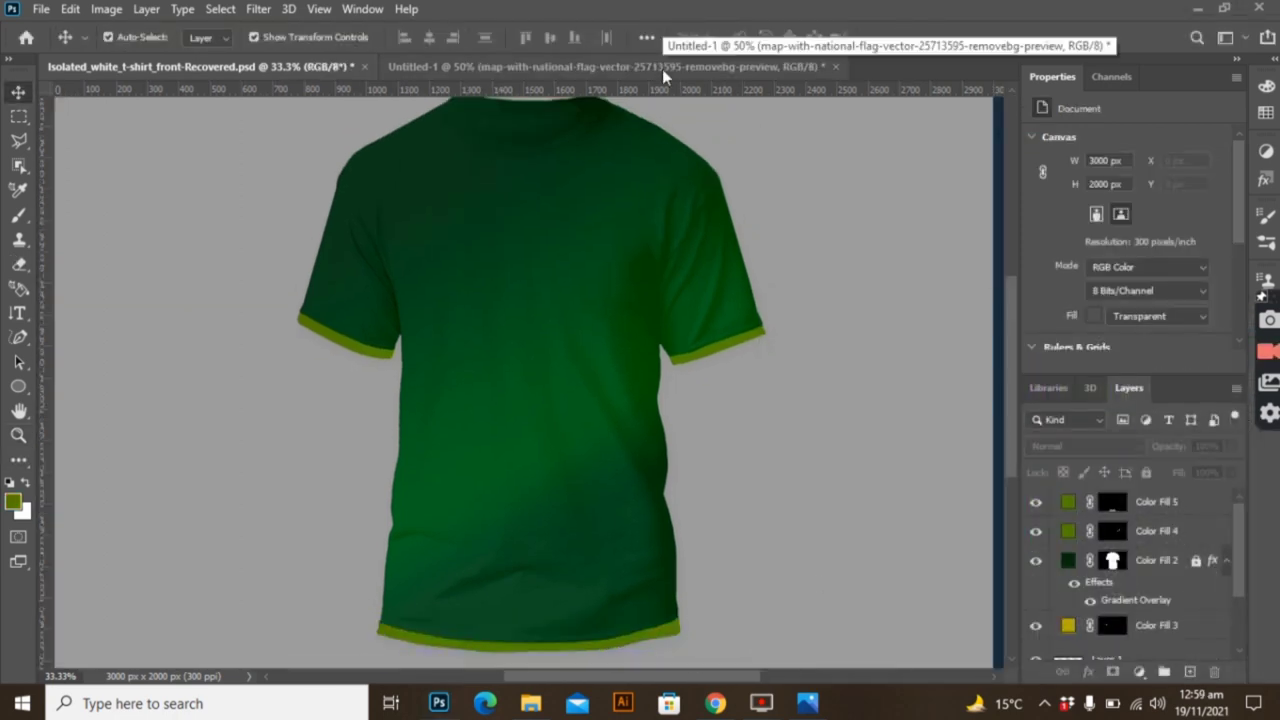
Step: Place the Pakistan flag map on the lower shirt front, enlarged and slightly tilted
drag(662, 69, 535, 490)
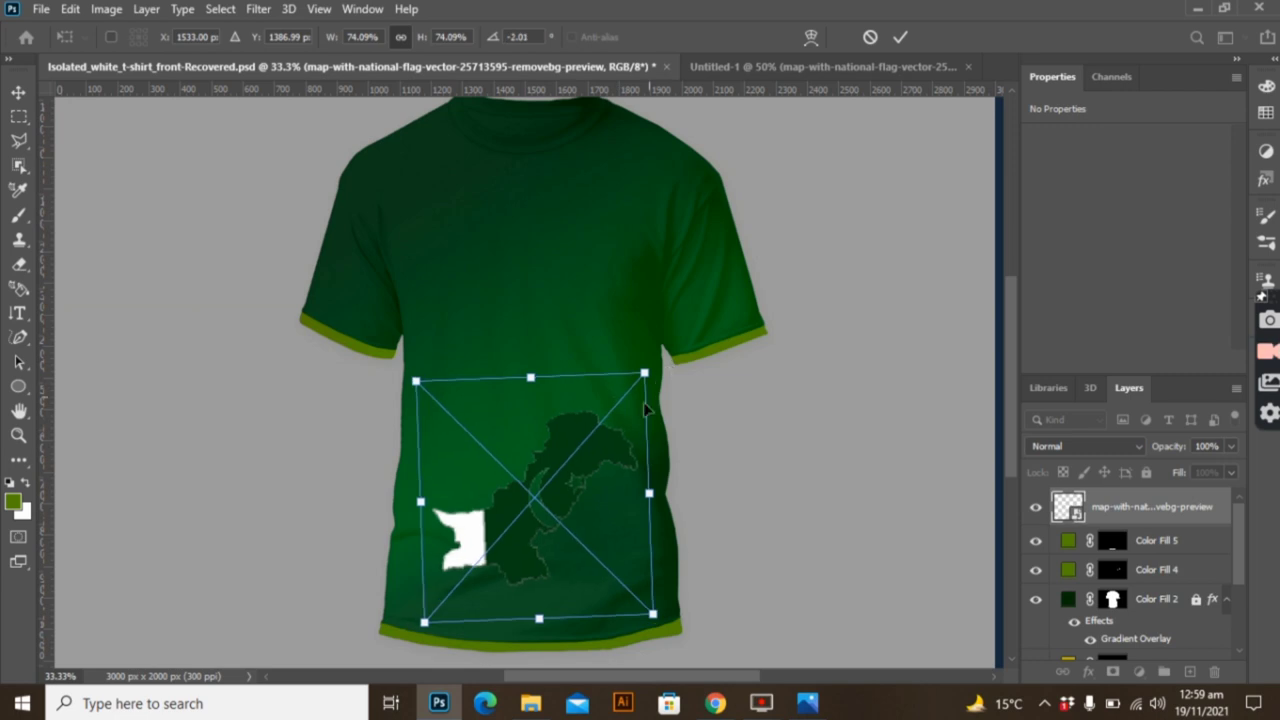
drag(649, 377, 660, 352)
key(Return)
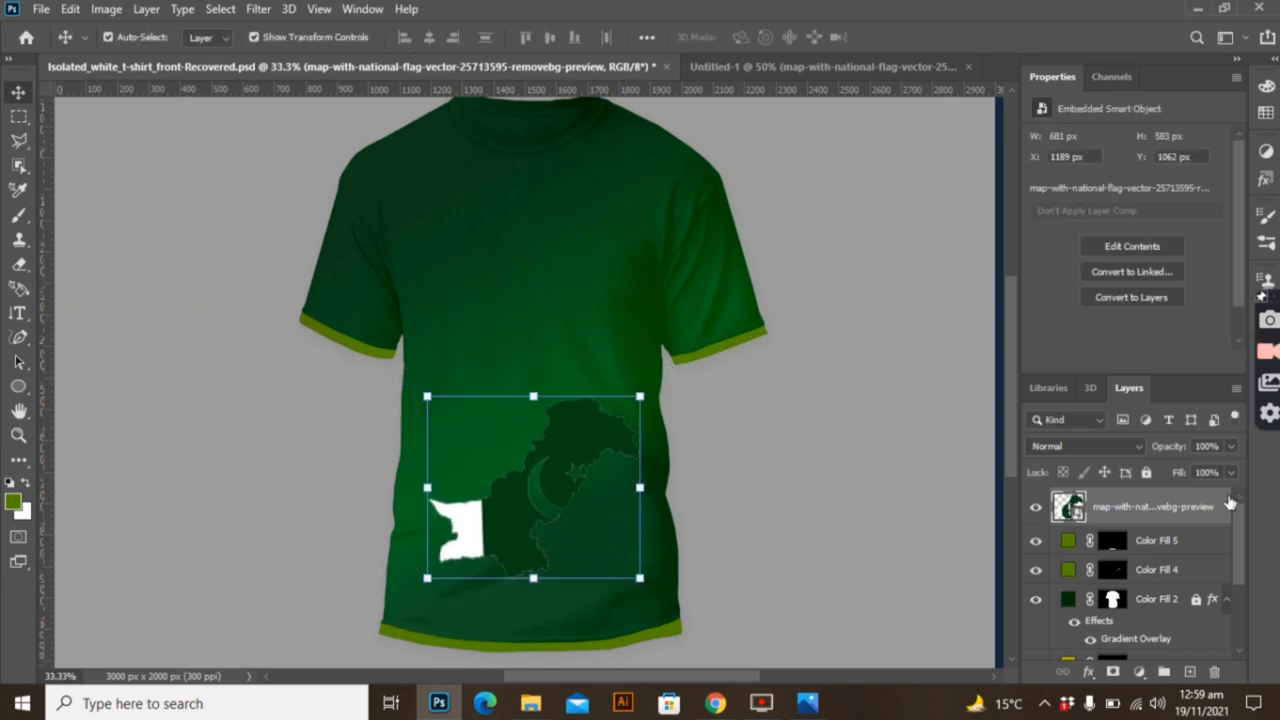
Step: Give the flag map layer a light green 45713e Color Overlay
double_click(1218, 500)
click(598, 460)
click(995, 275)
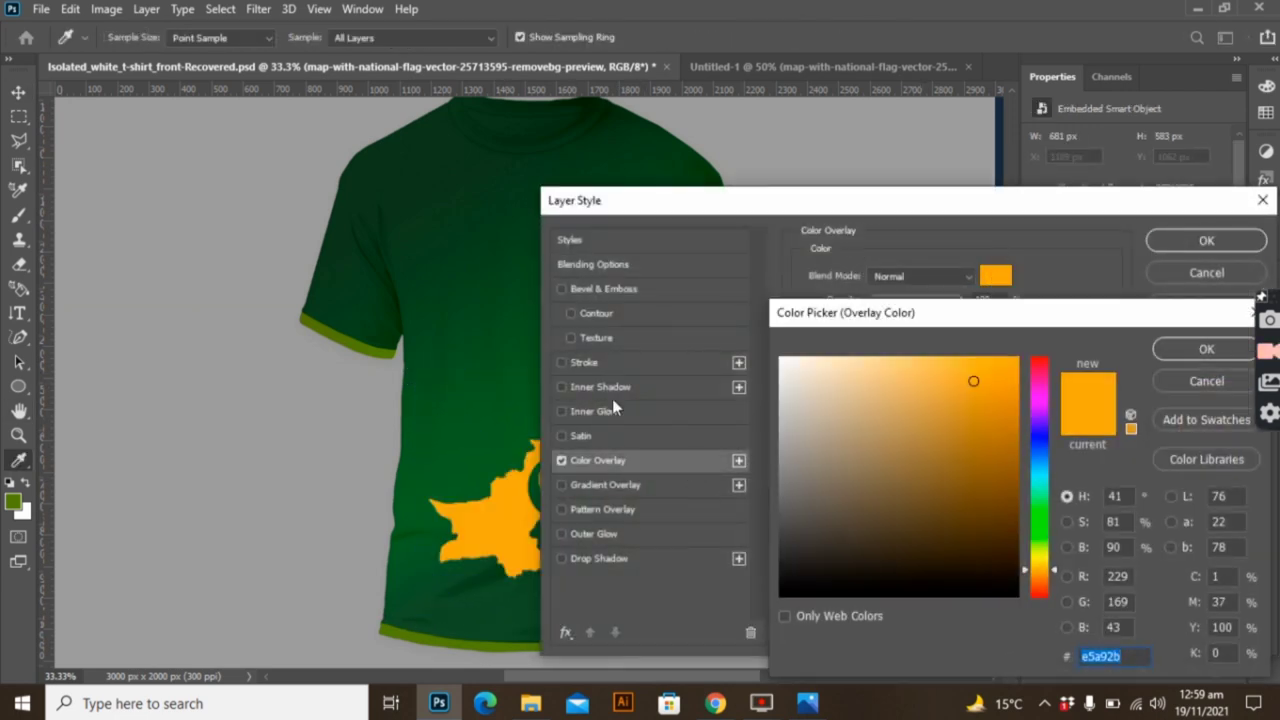
click(470, 300)
drag(886, 490, 877, 480)
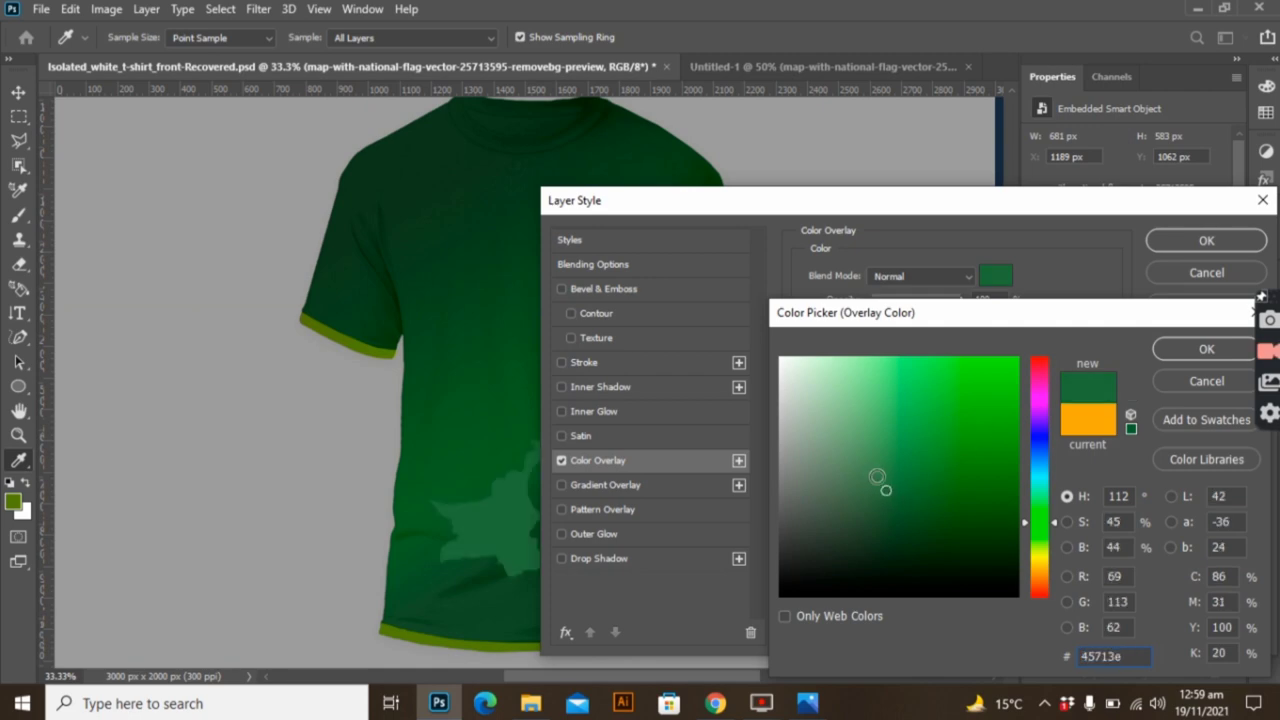
click(1206, 349)
click(1206, 240)
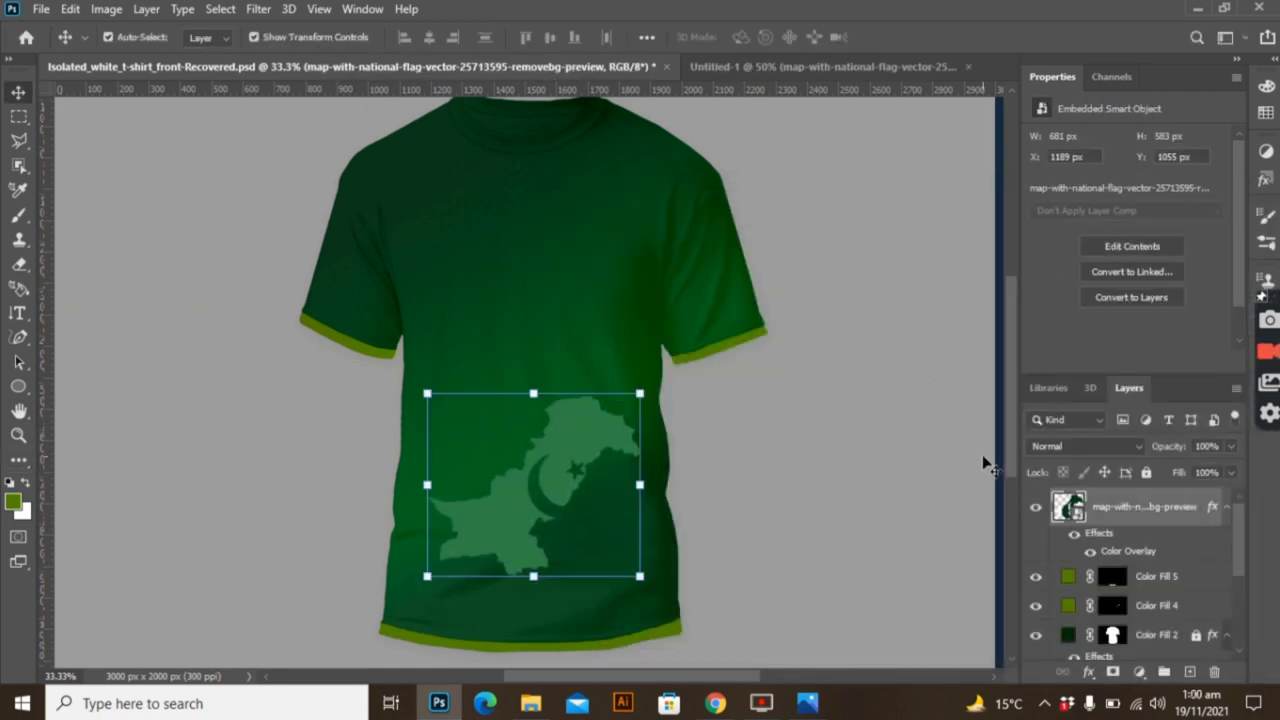
Step: Reselect the flag map layer and commit a Free Transform nudge
click(900, 474)
click(1148, 508)
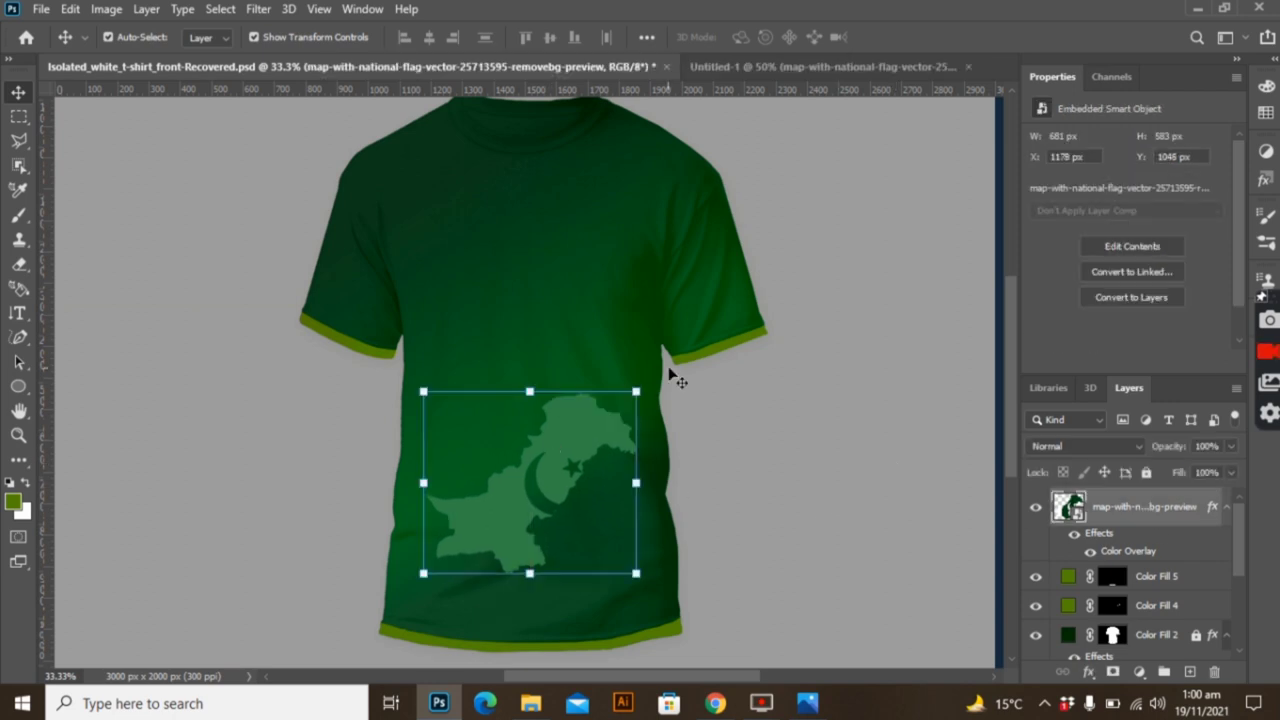
key(ctrl+t)
key(Return)
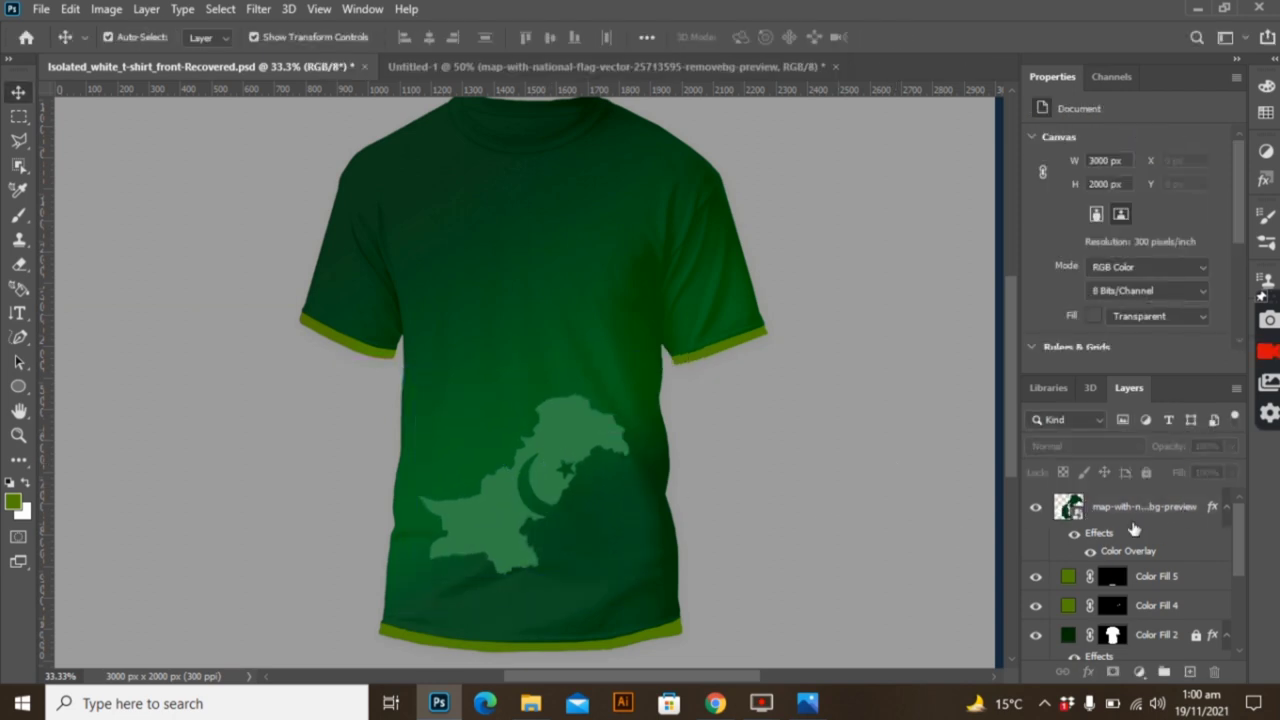
Step: Place the gold star from Untitled-1 and the Pepsi logo on the shirt's upper chest
click(783, 66)
drag(595, 225, 615, 220)
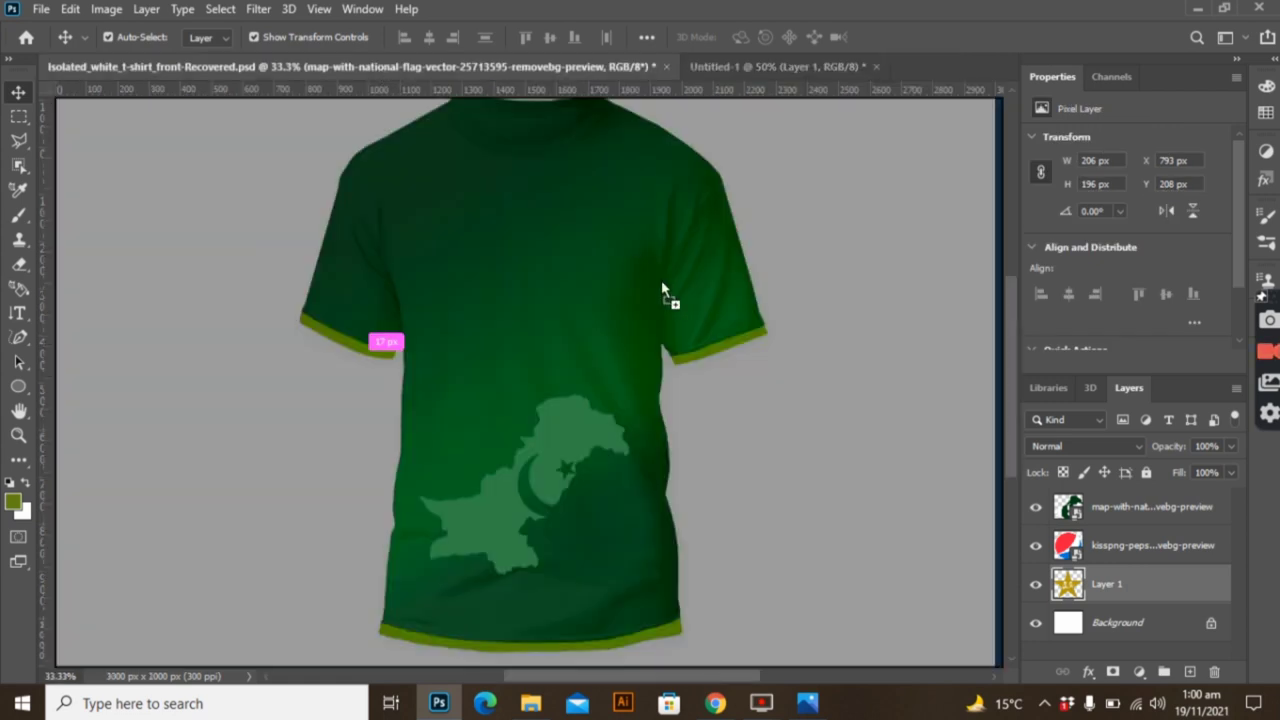
mouse_move(820, 268)
mouse_down()
mouse_move(449, 233)
mouse_move(486, 220)
mouse_up()
key(Return)
click(918, 300)
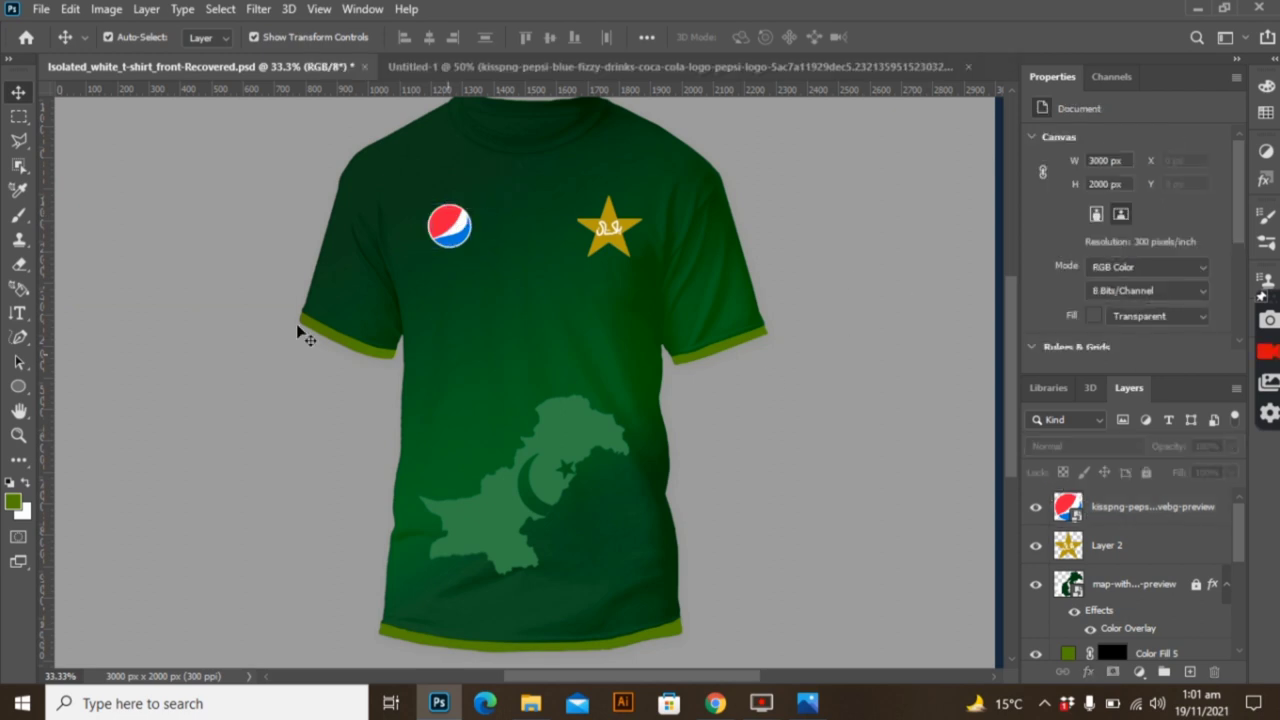
Step: Add white 'PAKISTAN' text on the shirt's chest with the Horizontal Type tool
click(20, 314)
click(100, 306)
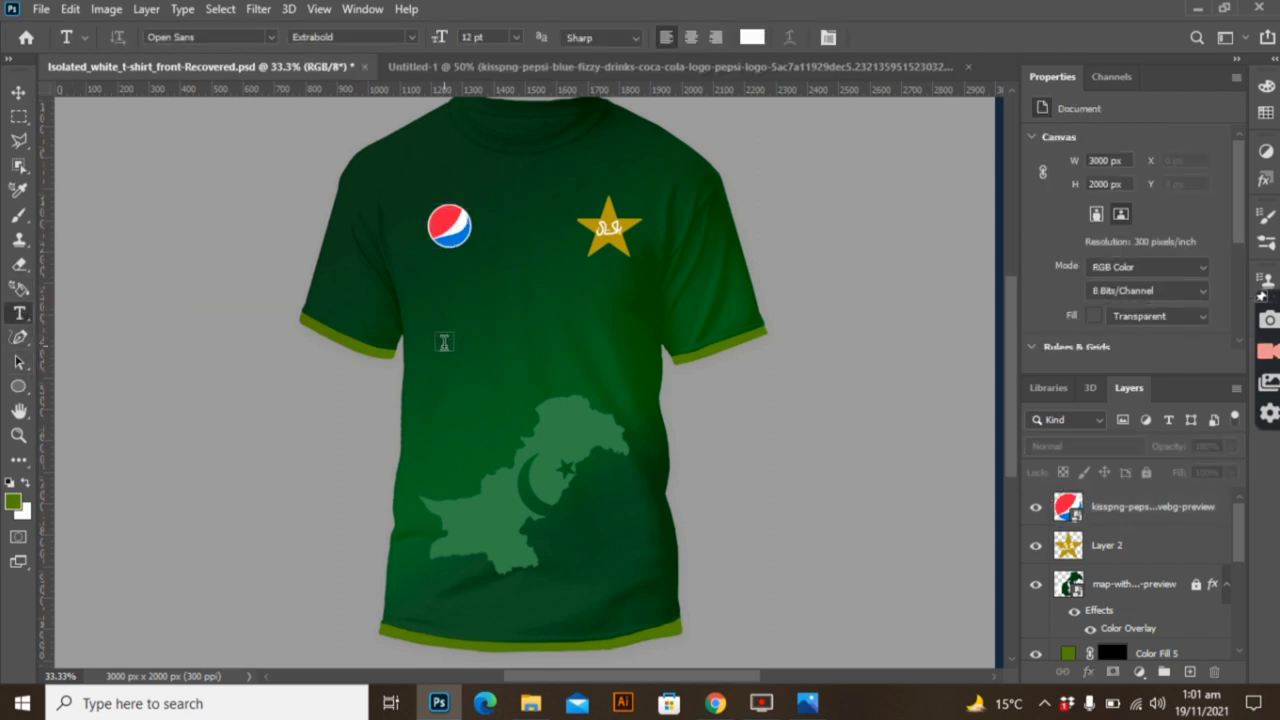
click(443, 342)
text(PAKISTAN)
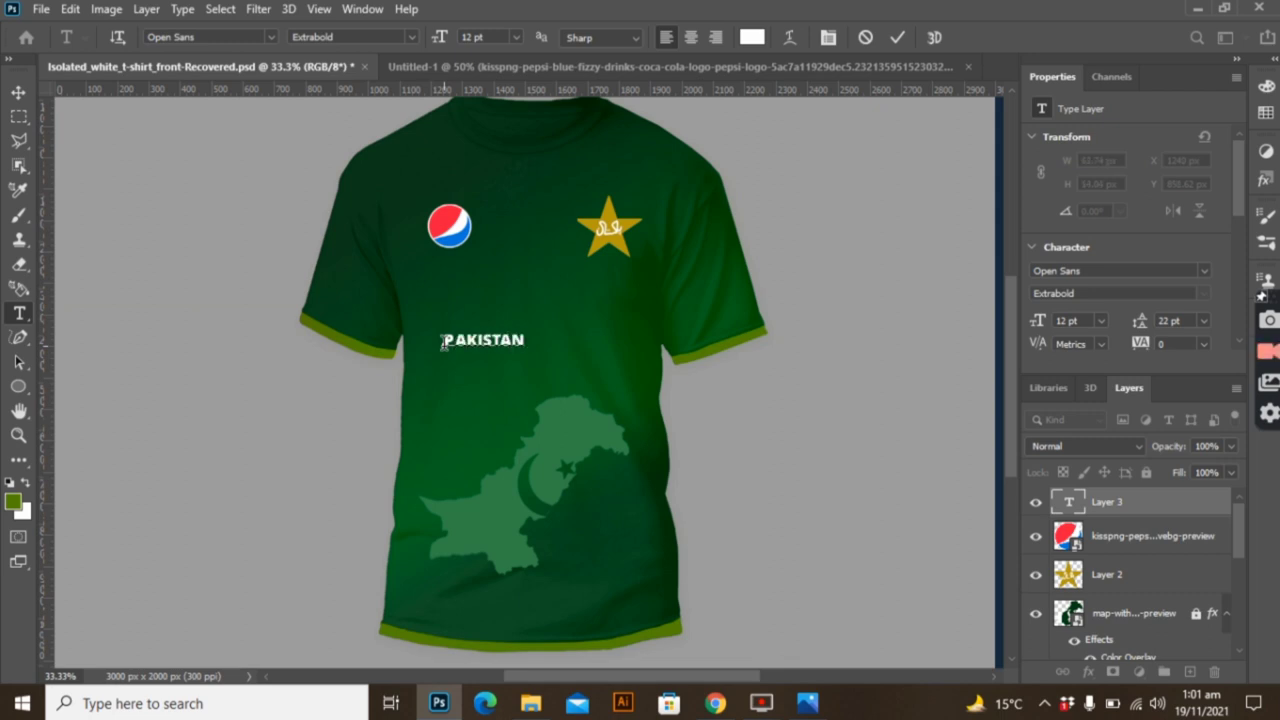
key(ctrl+Return)
Step: Scale the PAKISTAN lettering up to about 25.5 pt across the chest
key(ctrl+t)
drag(545, 356, 640, 292)
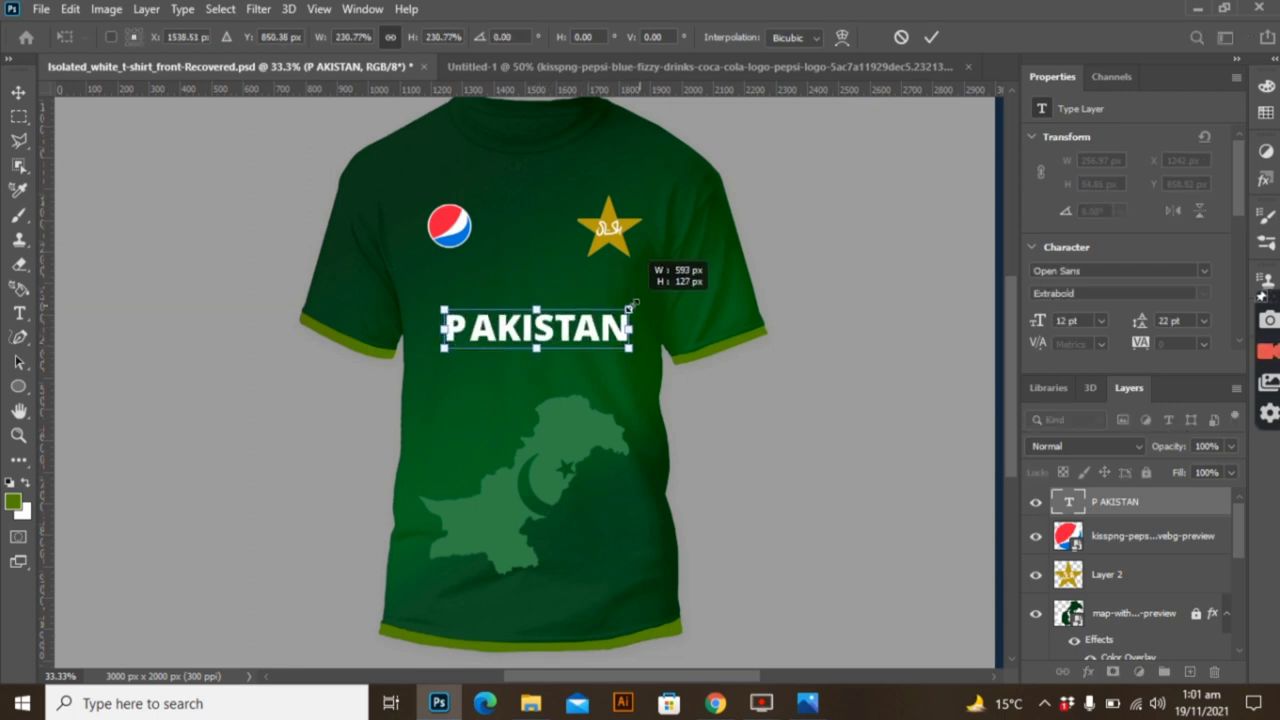
mouse_move(555, 320)
mouse_down()
mouse_move(550, 333)
mouse_move(625, 330)
mouse_move(560, 325)
mouse_up()
key(Return)
key(Return)
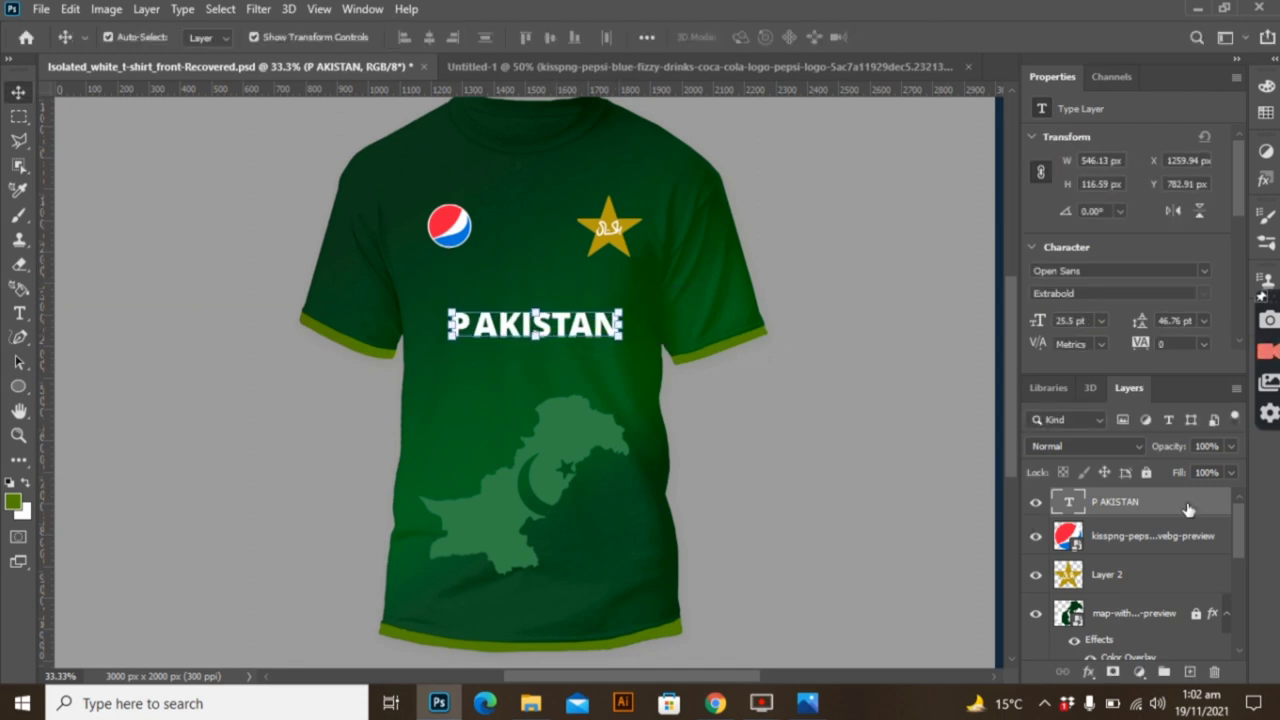
Step: Give PAKISTAN a pale grey-green d7dfd5 Color Overlay and nudge it up between the logos
double_click(1188, 503)
click(690, 465)
click(995, 275)
click(851, 445)
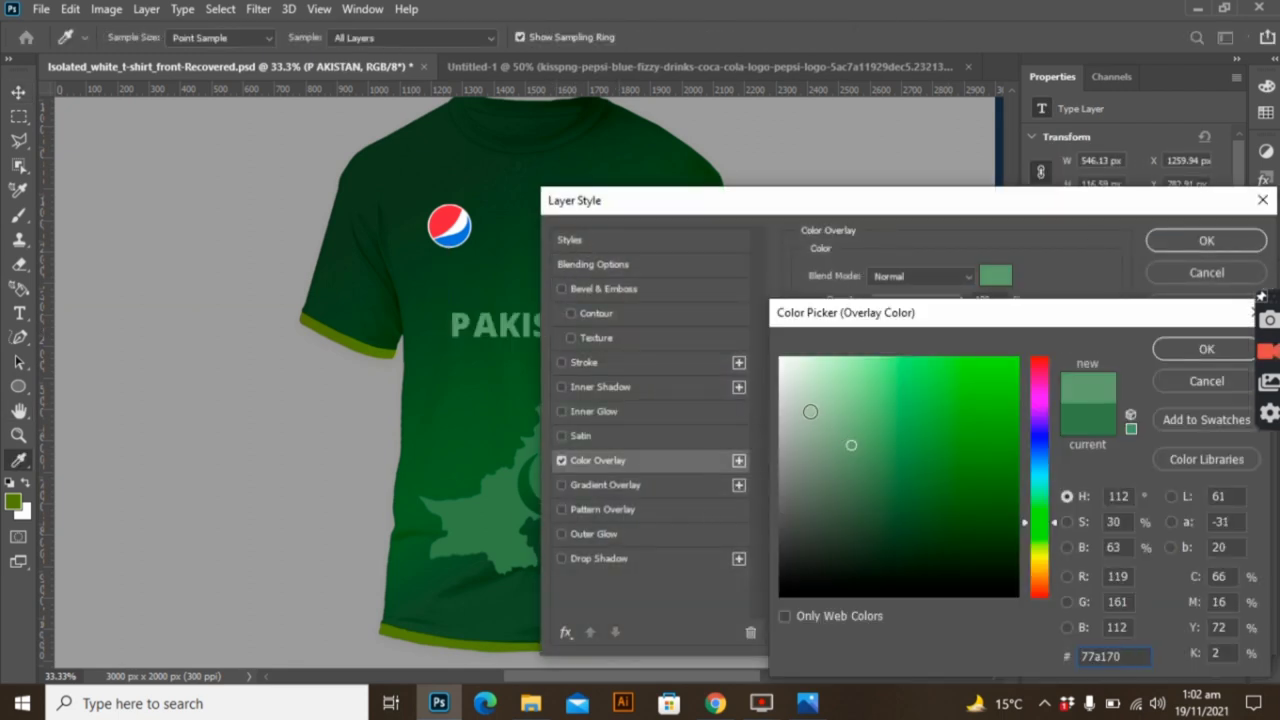
drag(810, 411, 793, 393)
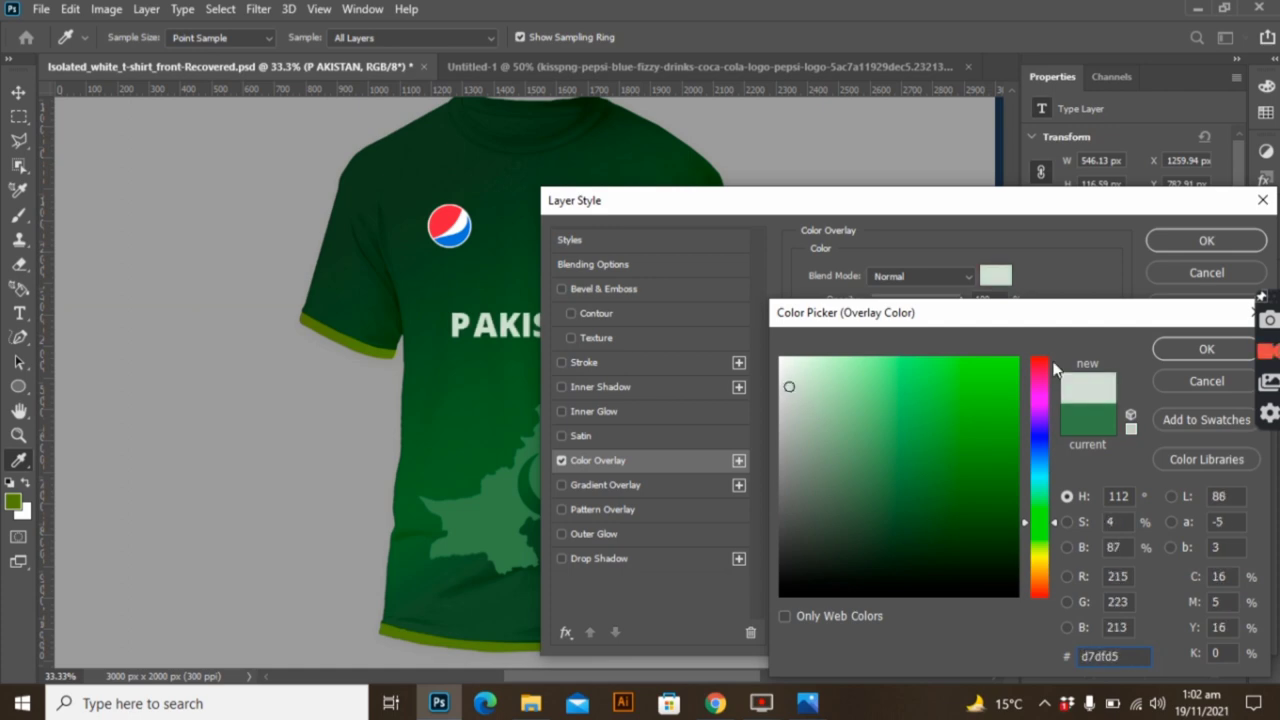
click(1206, 349)
click(1206, 240)
drag(563, 330, 566, 326)
Step: Lower PAKISTAN slightly and change its font to Acumin Variable Concept Bold
click(806, 380)
double_click(1068, 501)
click(1206, 268)
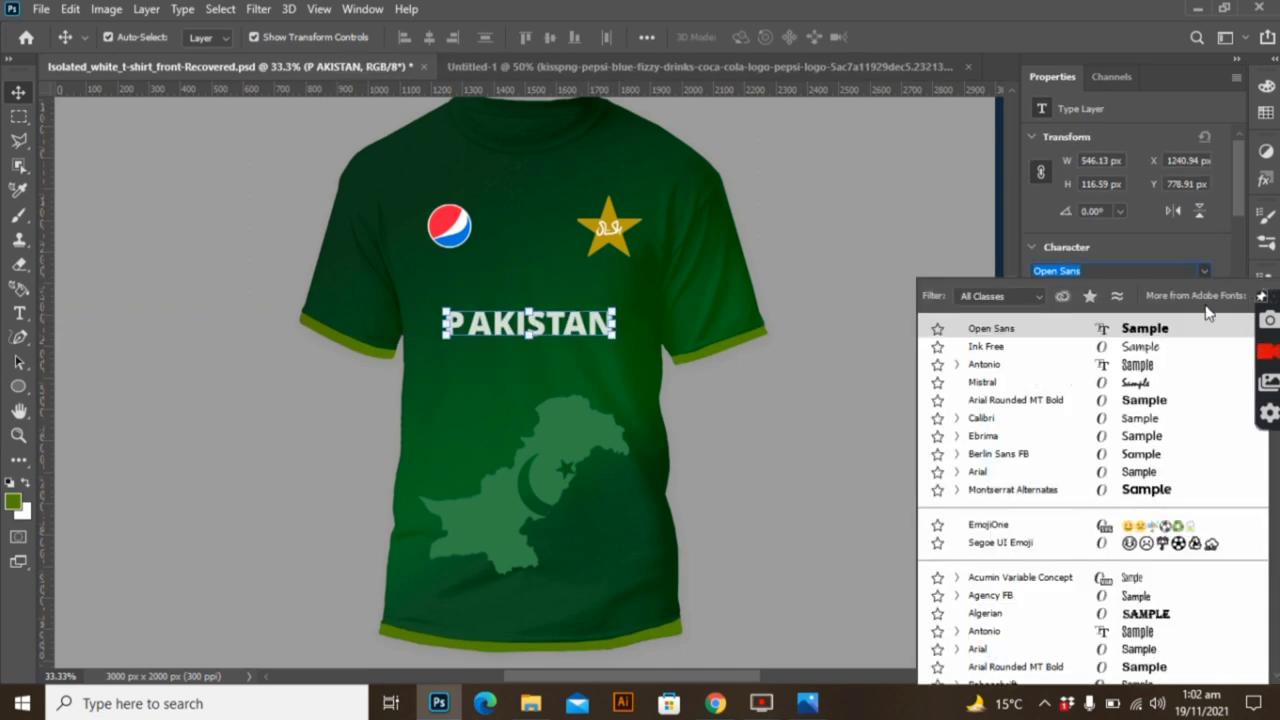
click(1195, 454)
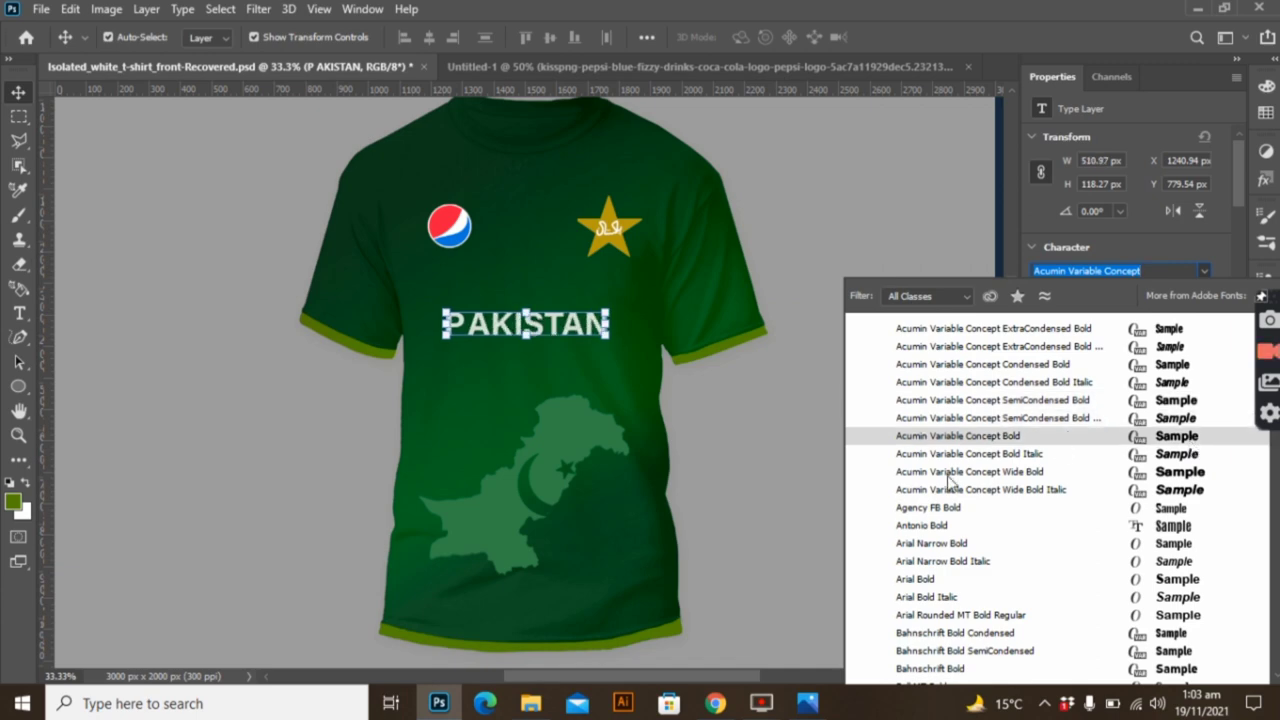
click(958, 436)
click(960, 418)
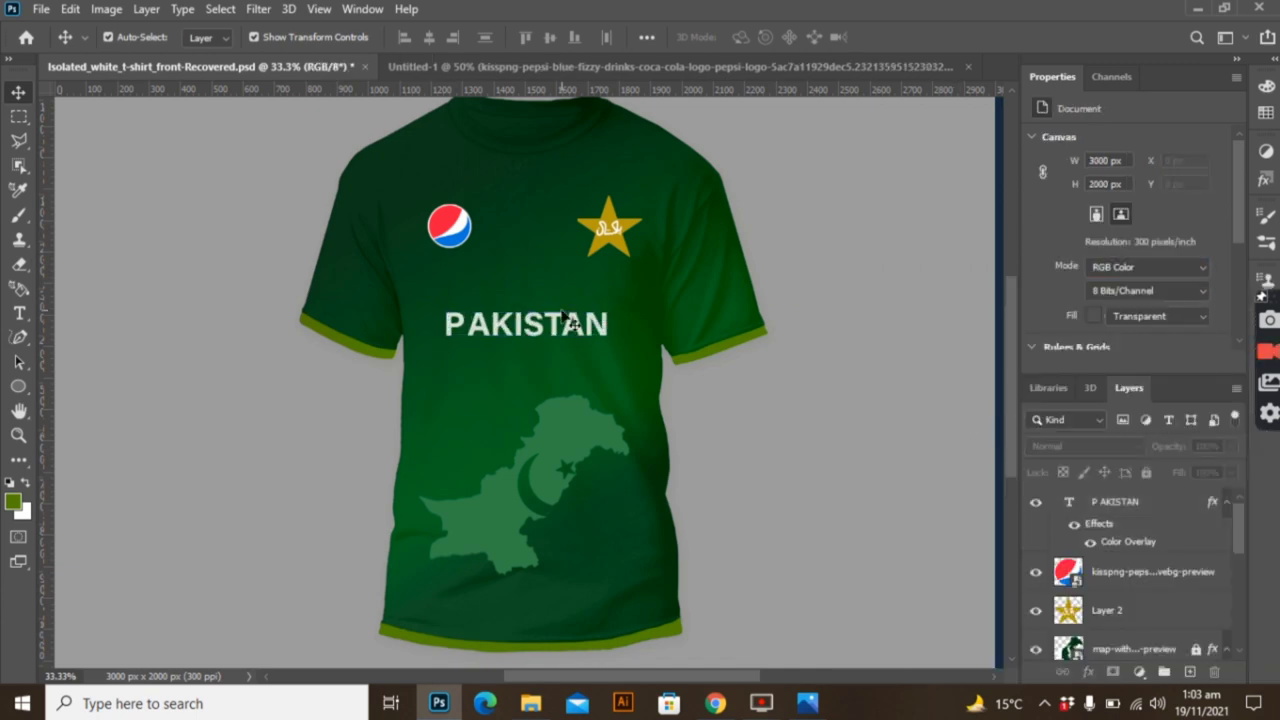
Step: Nudge the PAKISTAN lettering slightly right into its final chest position
drag(570, 325, 607, 333)
click(773, 381)
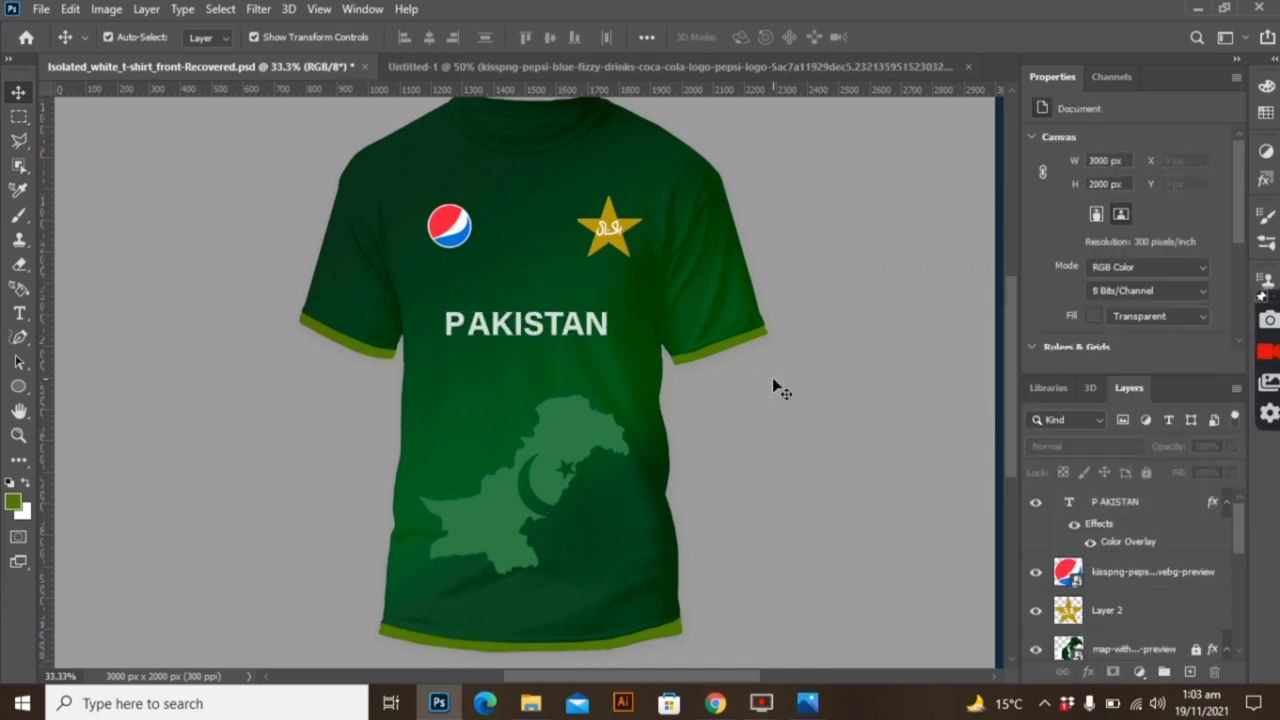
double_click(572, 332)
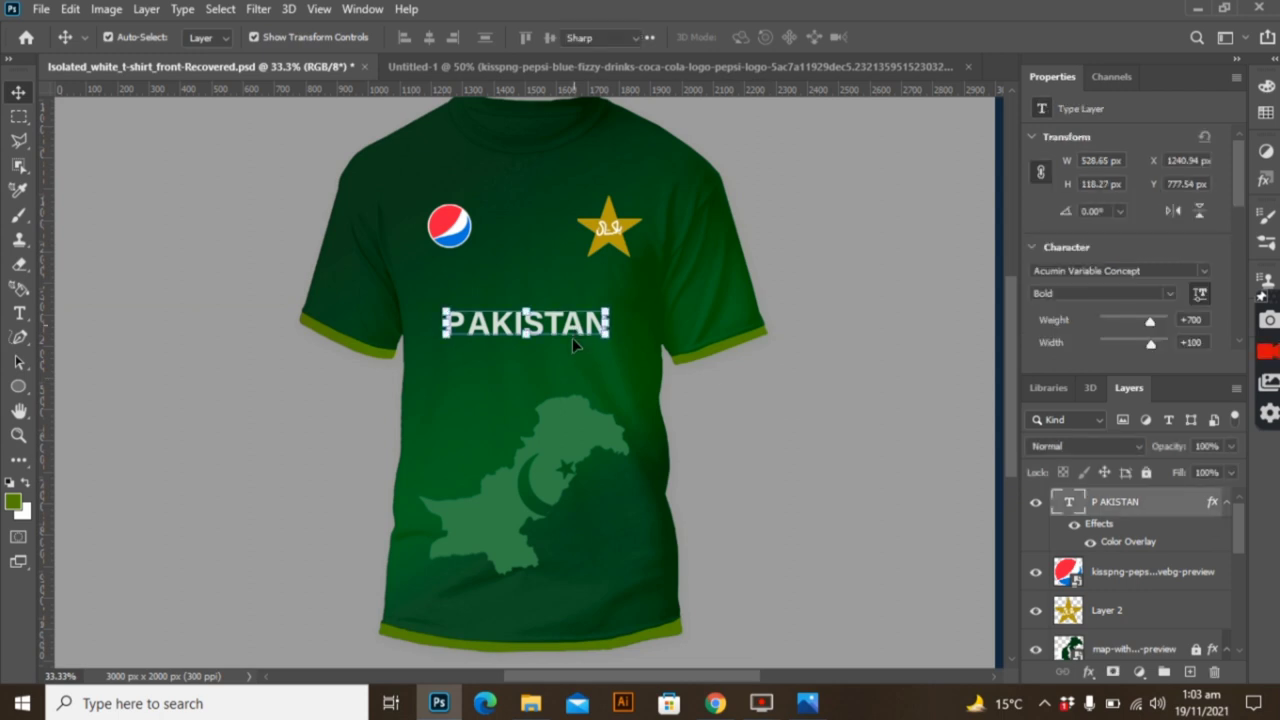
click(17, 93)
click(166, 460)
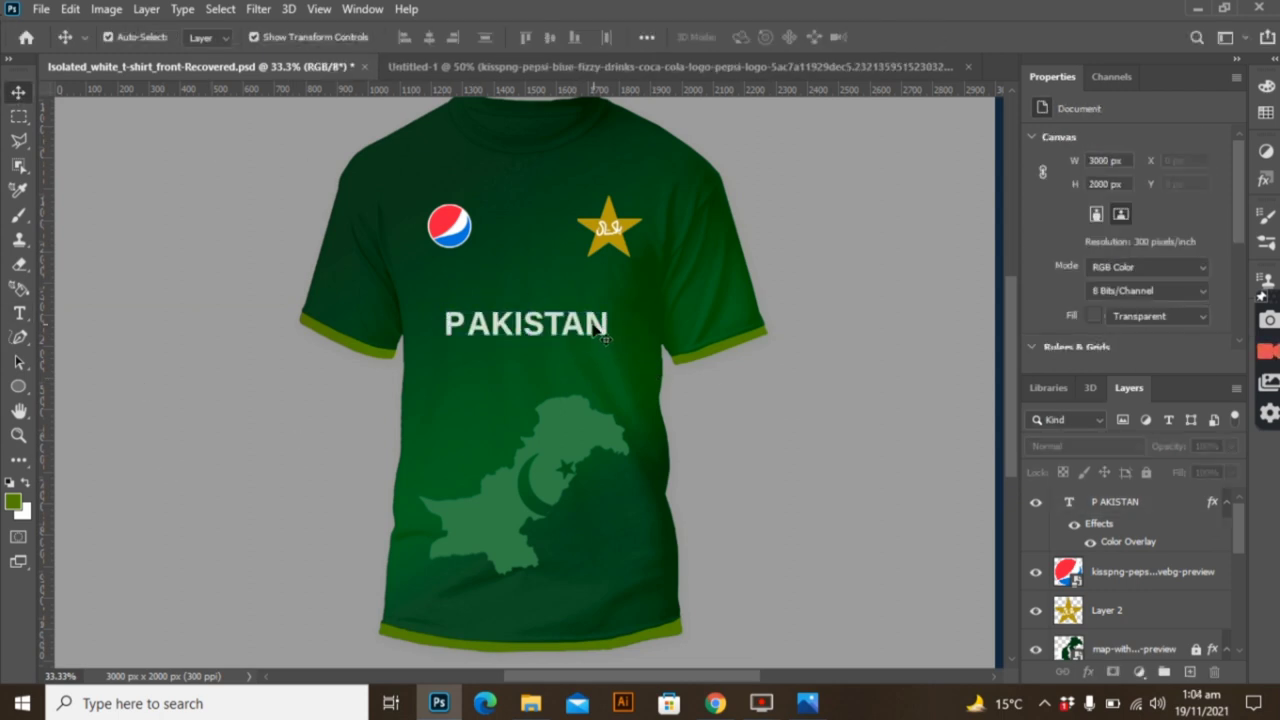
drag(590, 325, 600, 330)
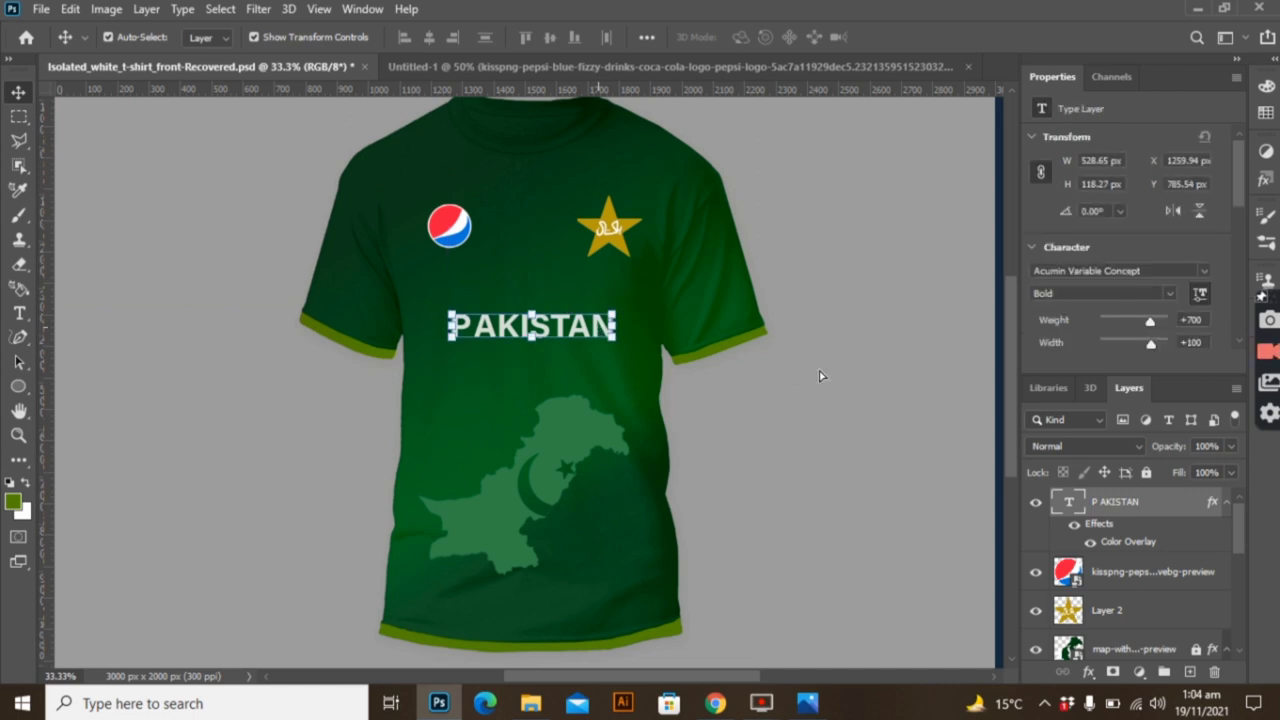
click(898, 420)
click(20, 314)
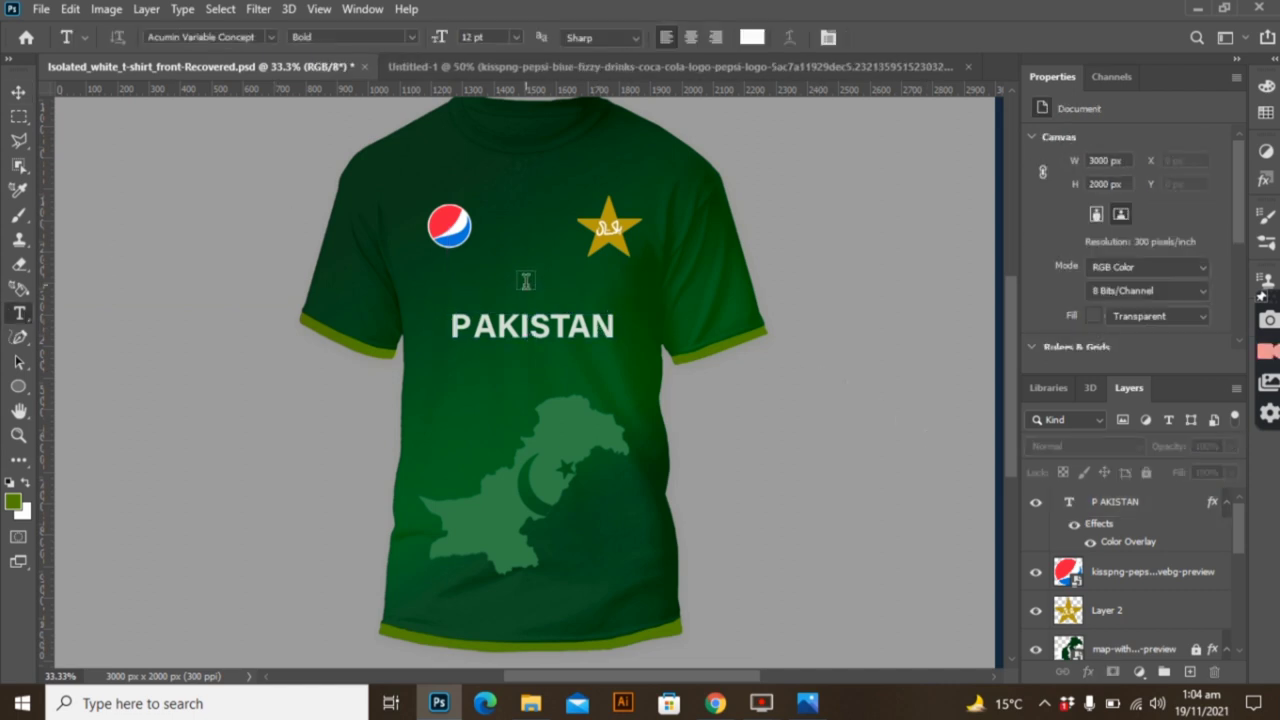
Step: Add a white 'PEPSI' caption and move it beneath the Pepsi logo
click(526, 282)
text(PEPSI)
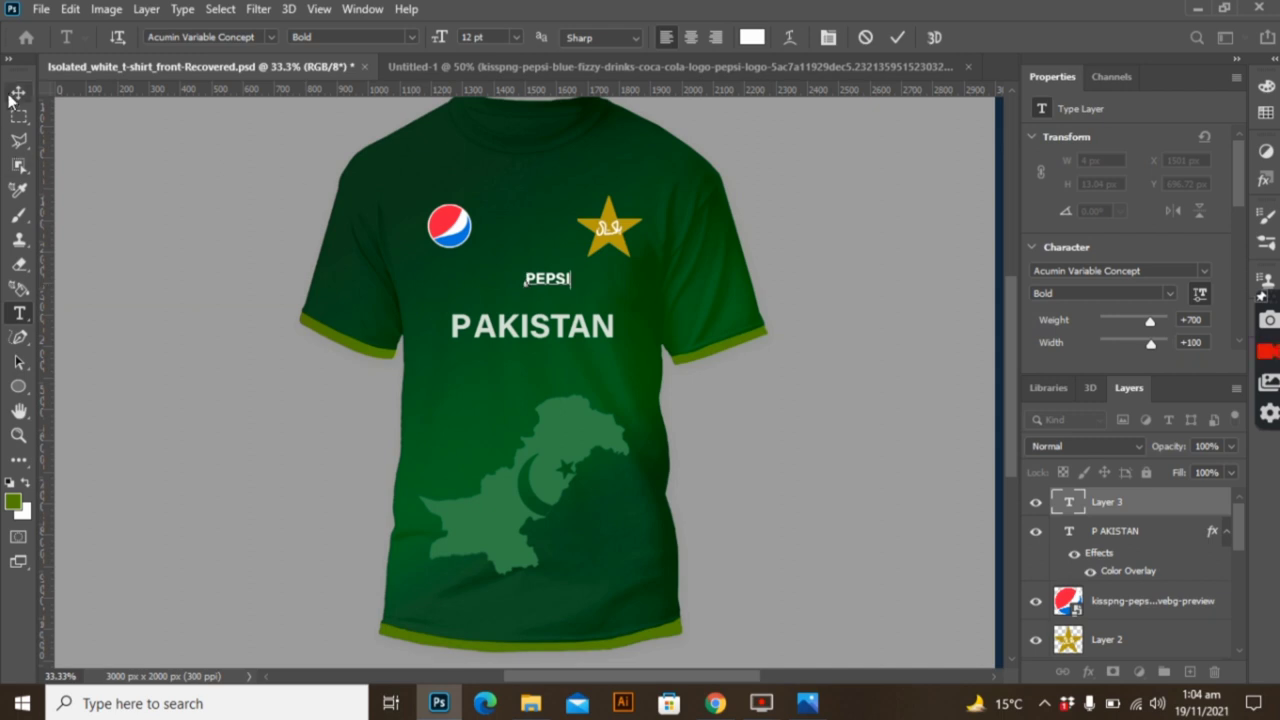
click(15, 93)
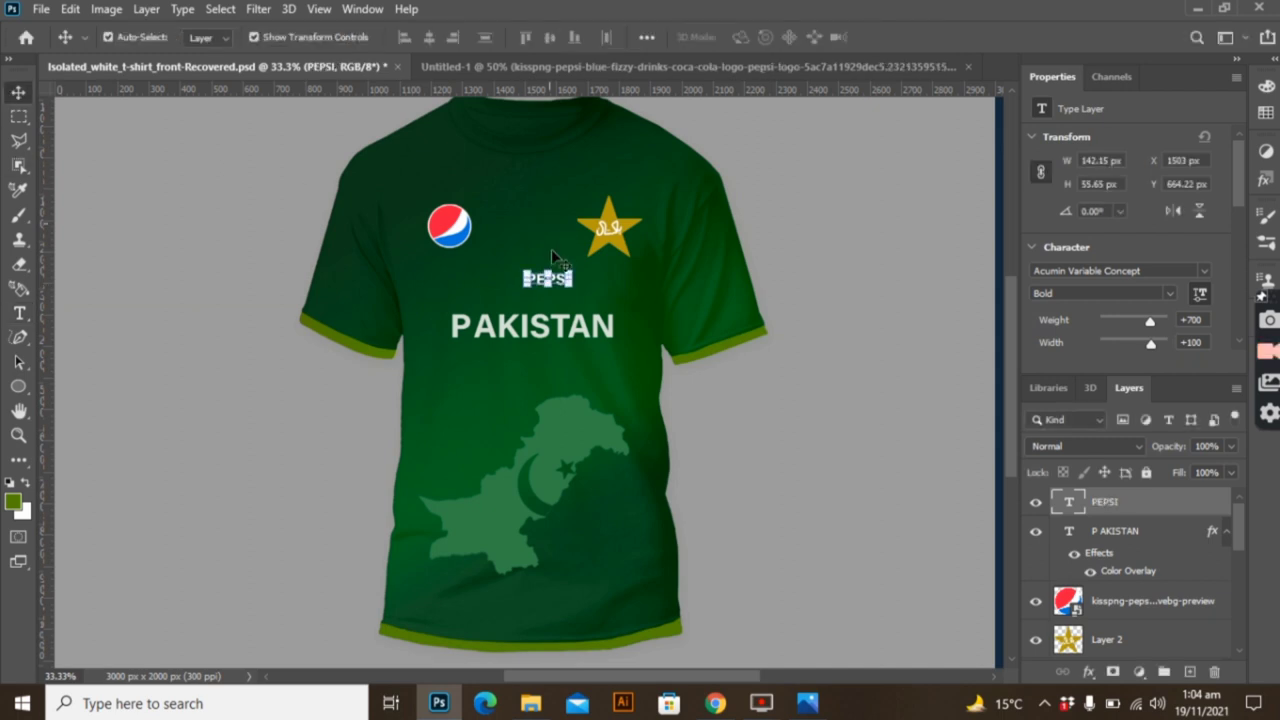
mouse_move(556, 282)
mouse_down()
mouse_move(436, 266)
mouse_move(463, 264)
mouse_up()
key(ctrl+t)
click(931, 37)
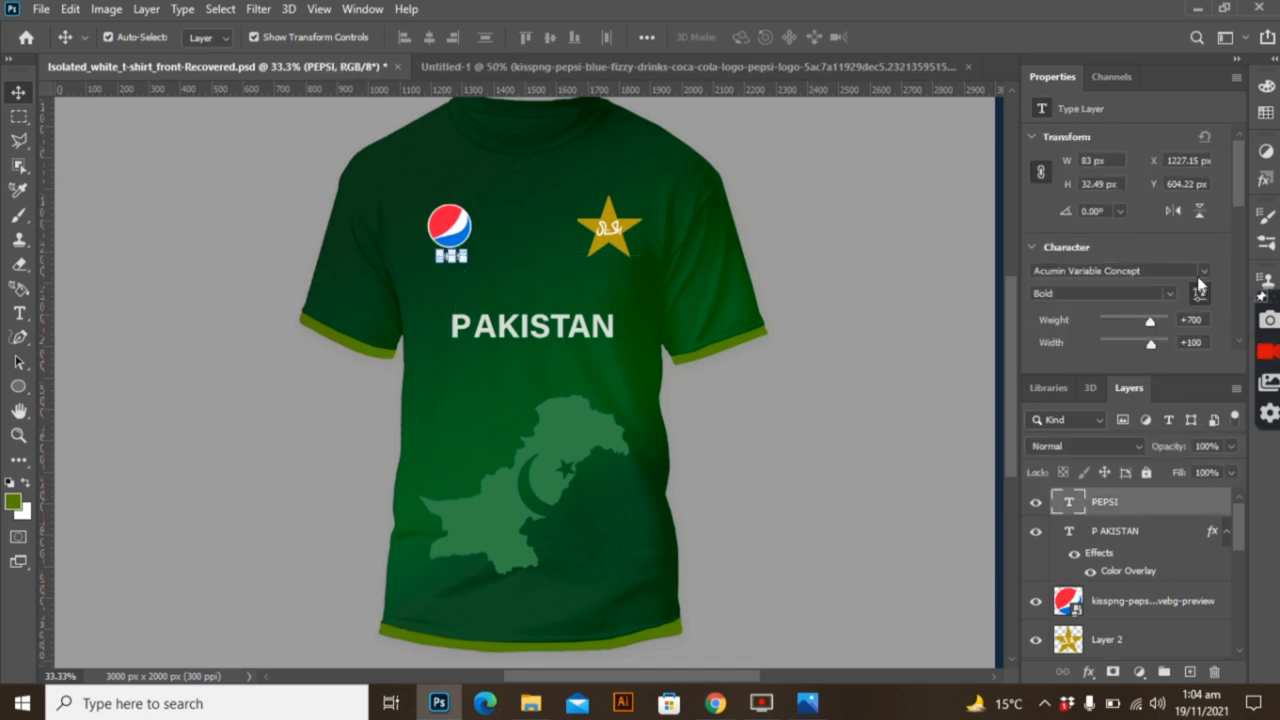
Step: Set the PEPSI caption in Arial Rounded MT Bold and centre it under the logo
click(1202, 272)
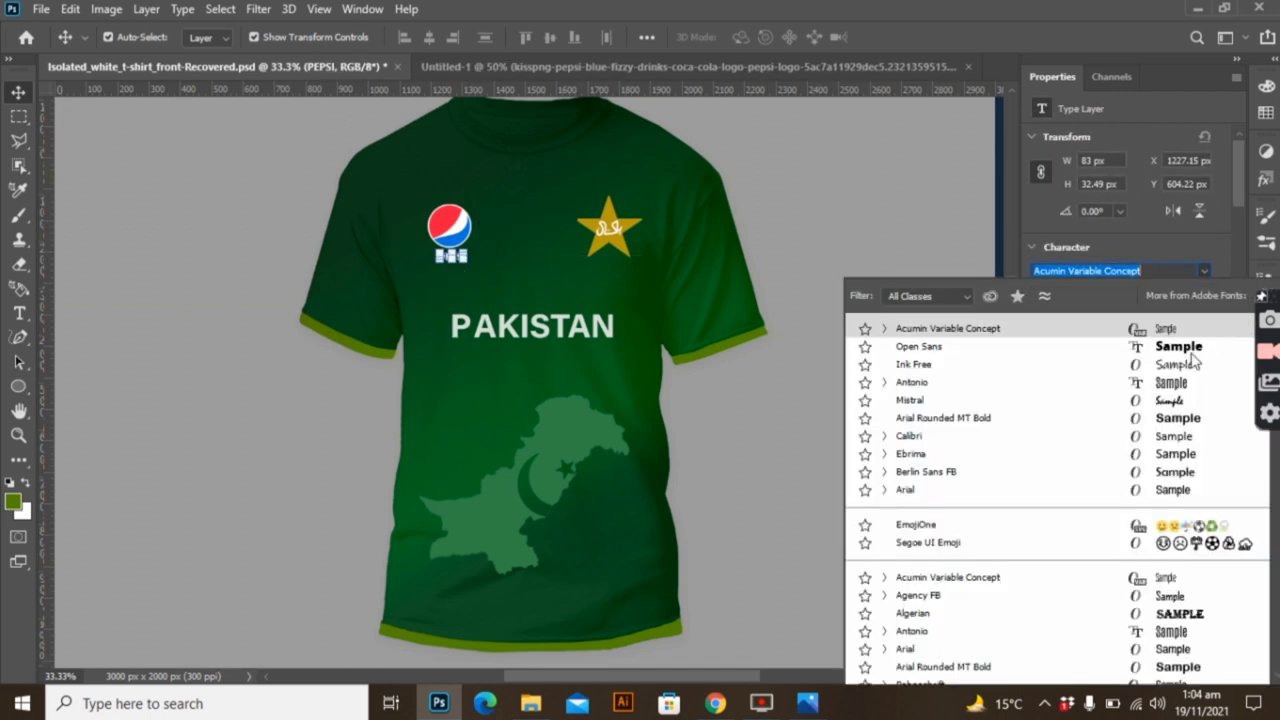
click(1185, 425)
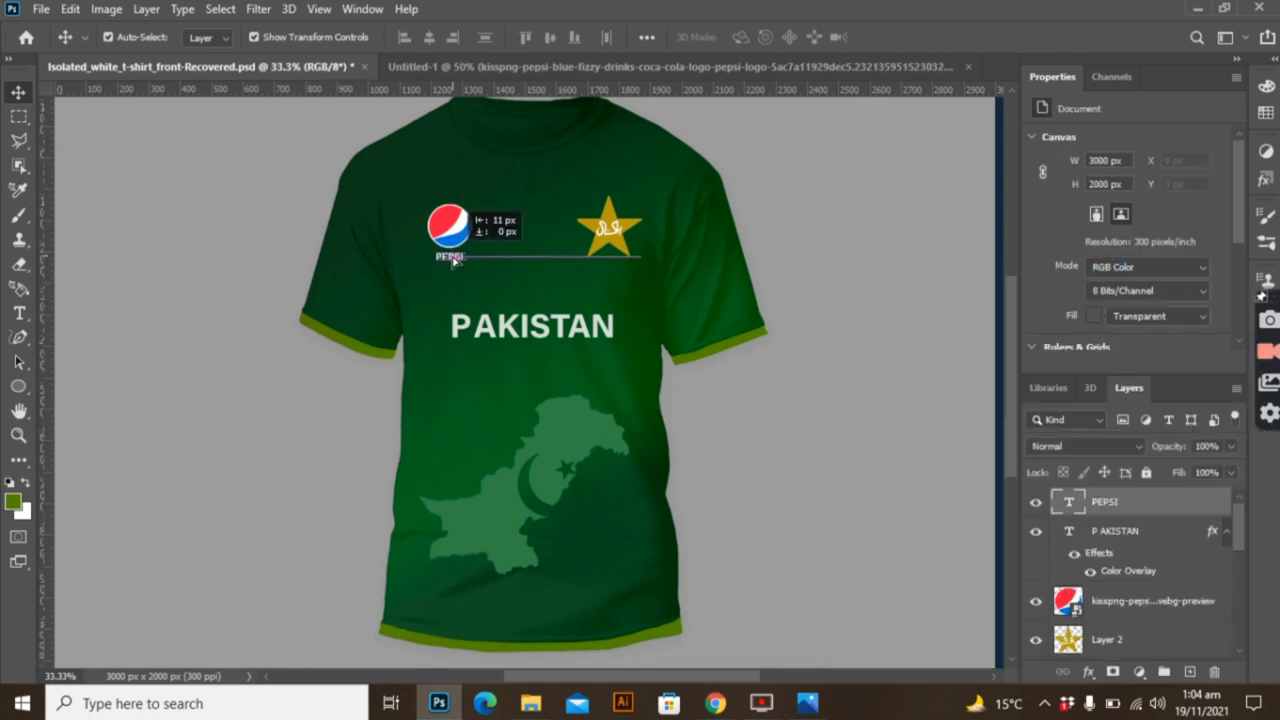
drag(819, 333, 843, 336)
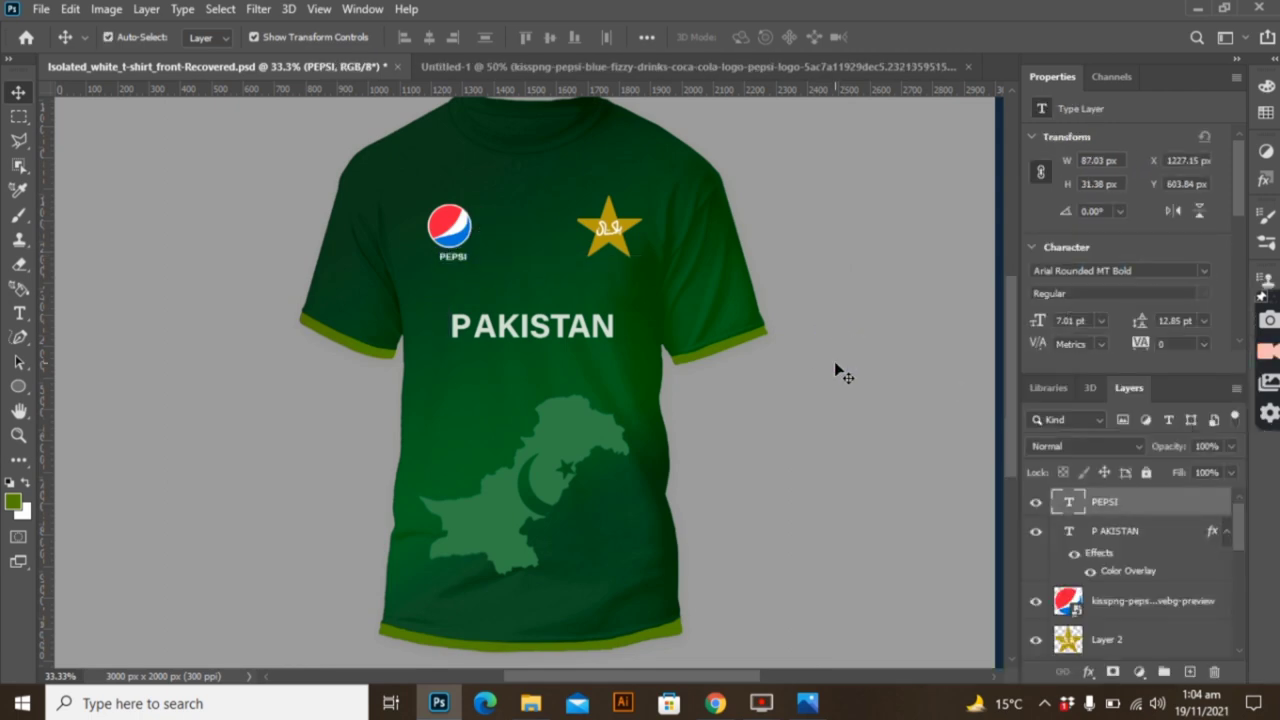
click(835, 365)
Step: Shrink PEPSI to about 80%, roughly 12 pt, and shift it into place
click(464, 266)
key(ctrl+t)
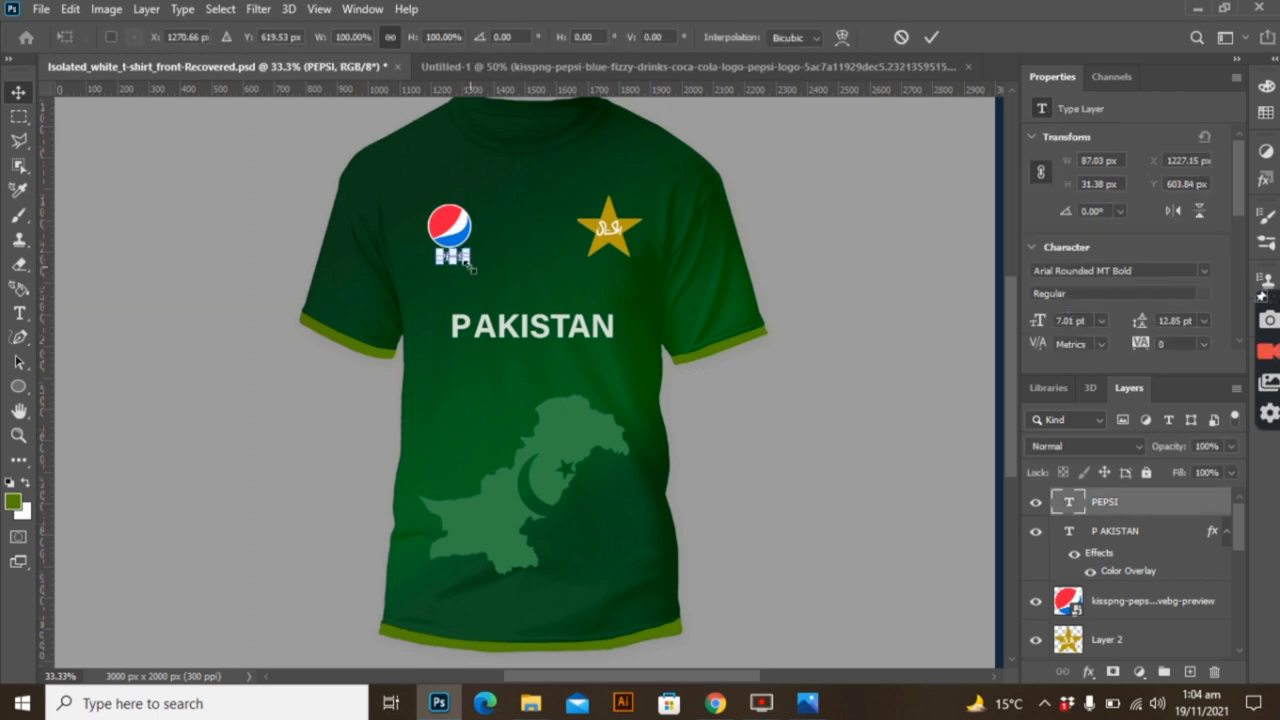
drag(469, 262, 456, 258)
key(Return)
click(814, 531)
click(869, 373)
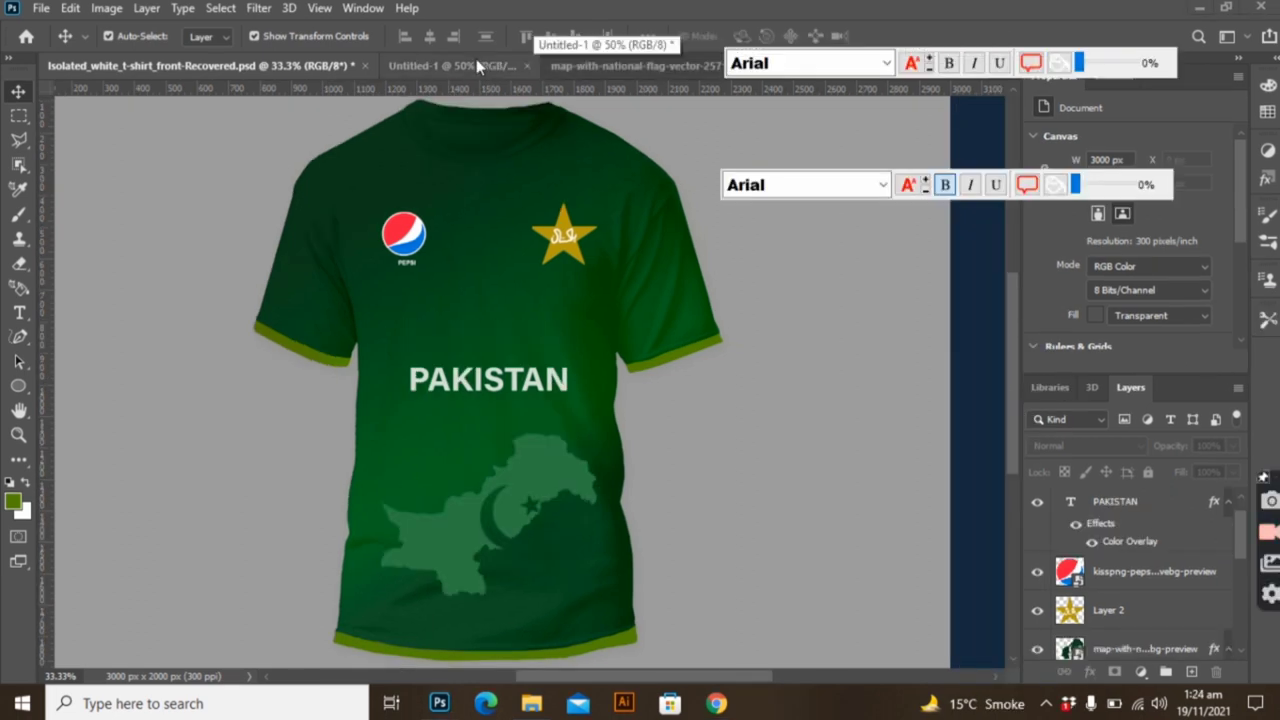
Step: Bring the Pakistan-flag fist graphic from Untitled-1 onto the shirt and shrink it above PAKISTAN
click(472, 65)
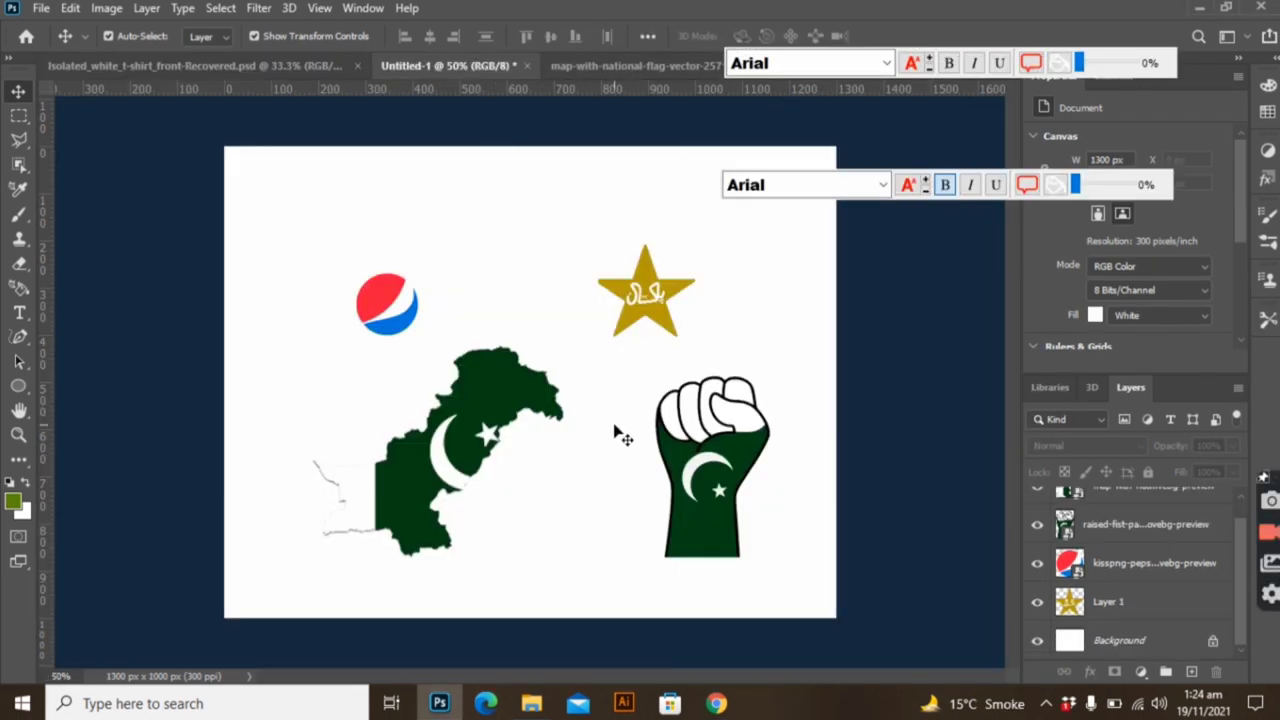
drag(728, 466, 545, 315)
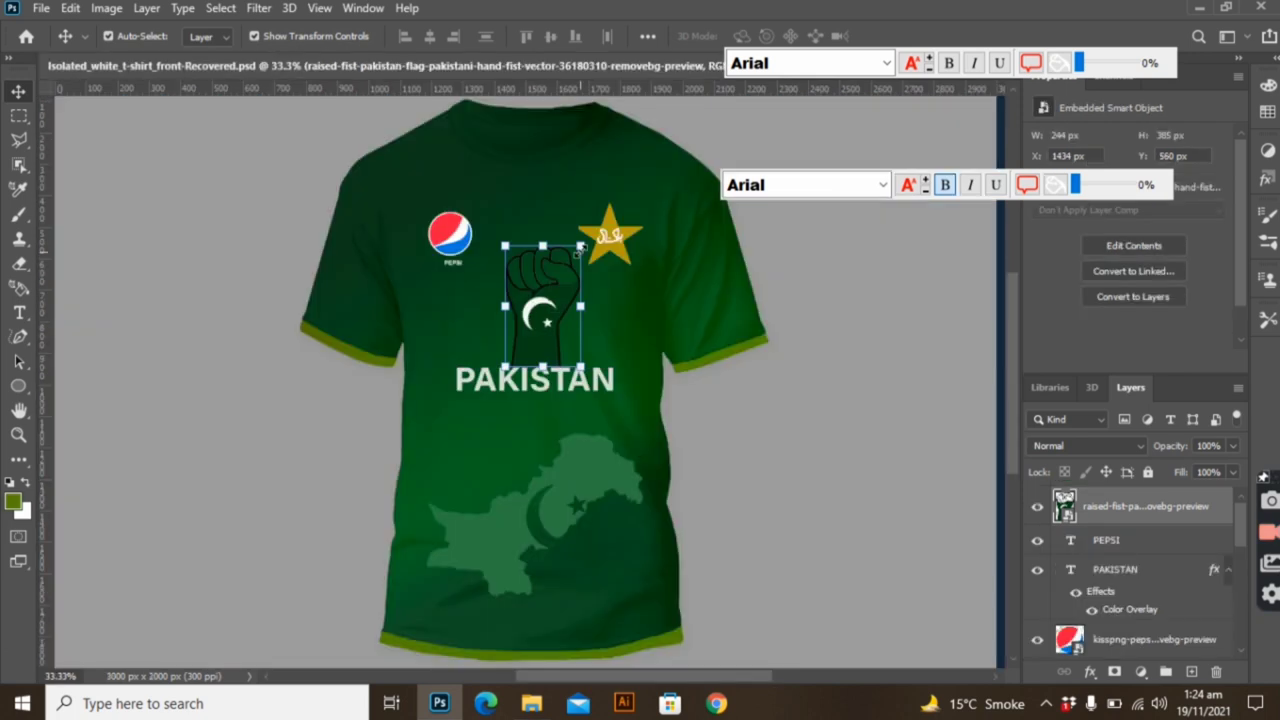
key(ctrl+t)
drag(536, 240, 536, 285)
key(Return)
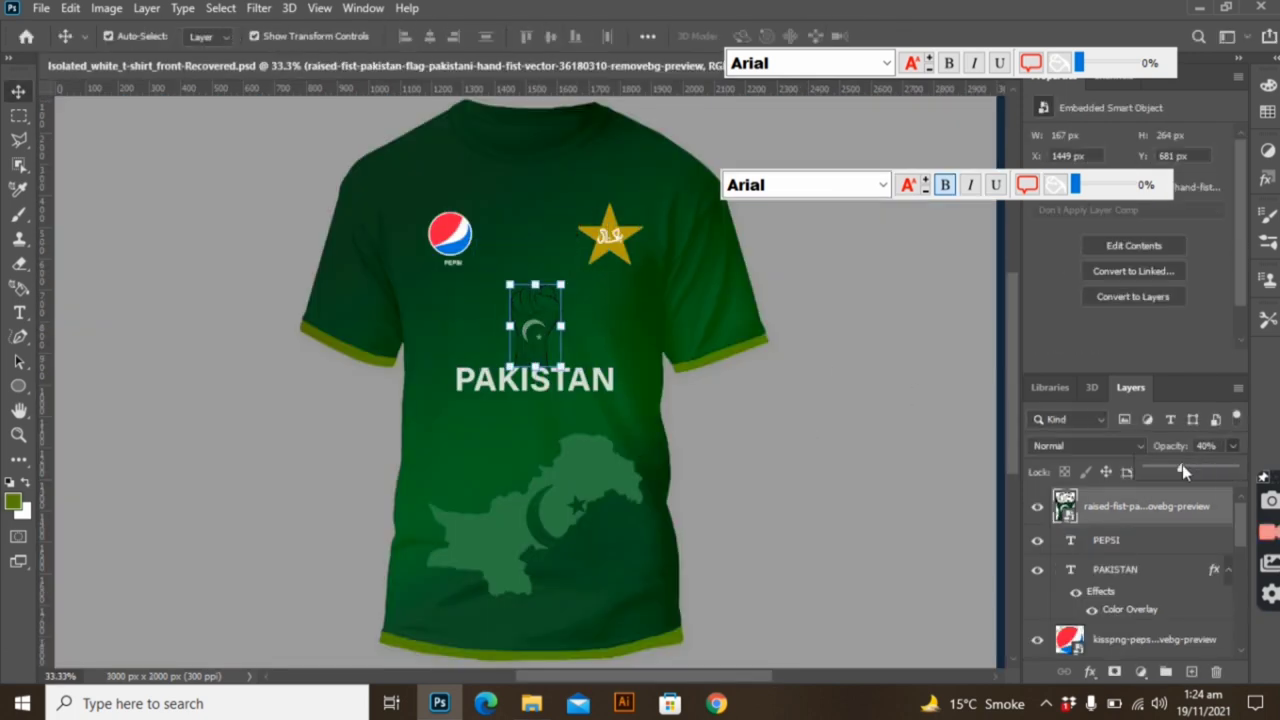
click(541, 438)
Step: Realign the PAKISTAN lettering beneath the fist with small nudges
click(535, 340)
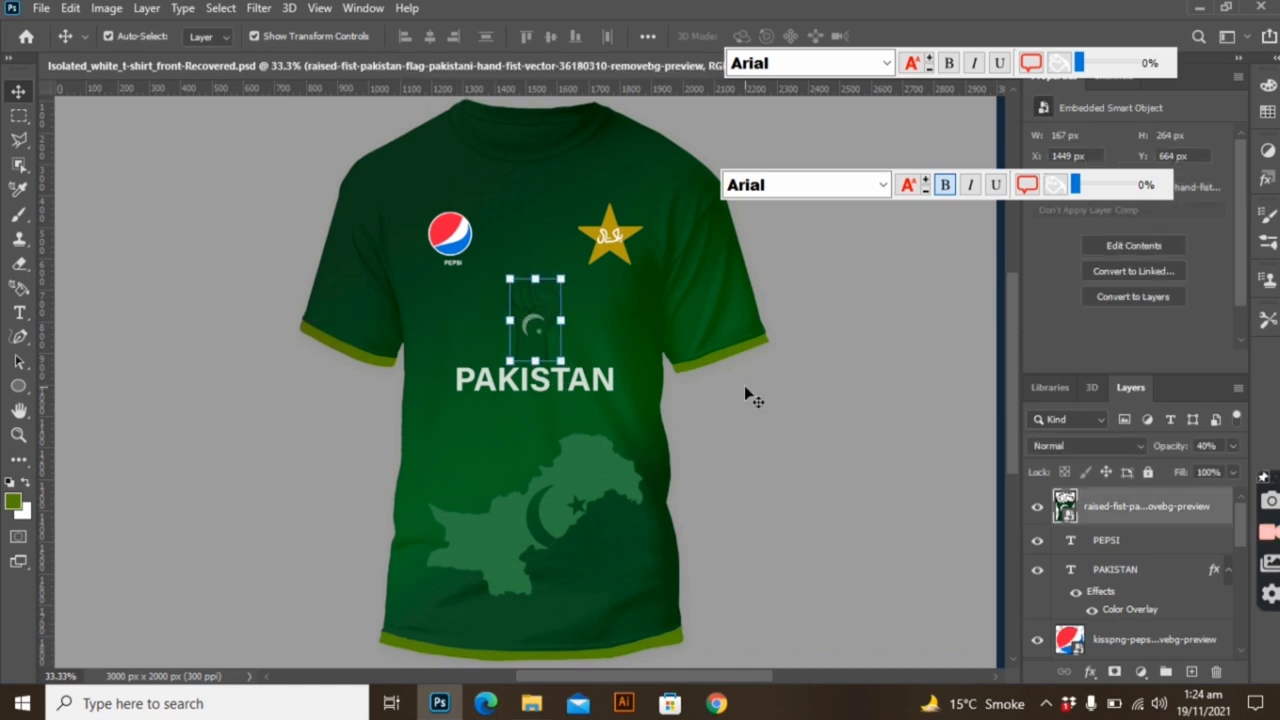
drag(535, 379, 543, 373)
click(624, 425)
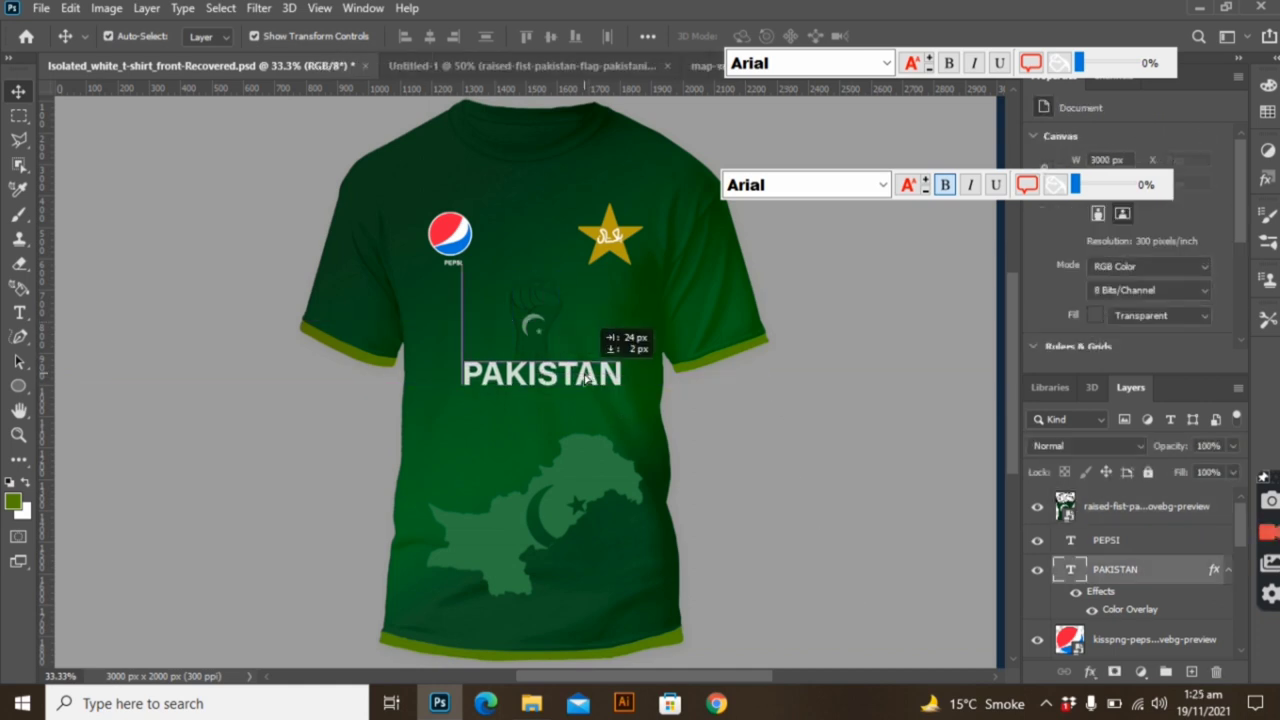
drag(541, 325, 539, 308)
click(691, 400)
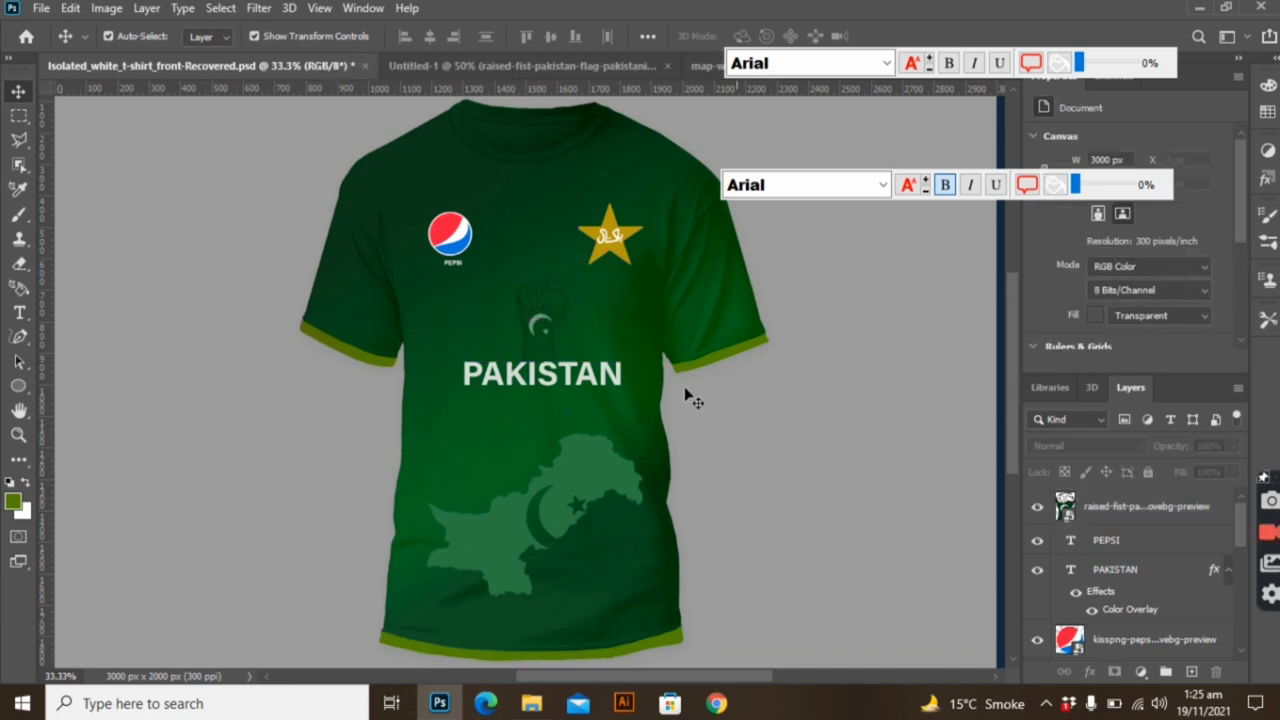
drag(541, 374, 539, 374)
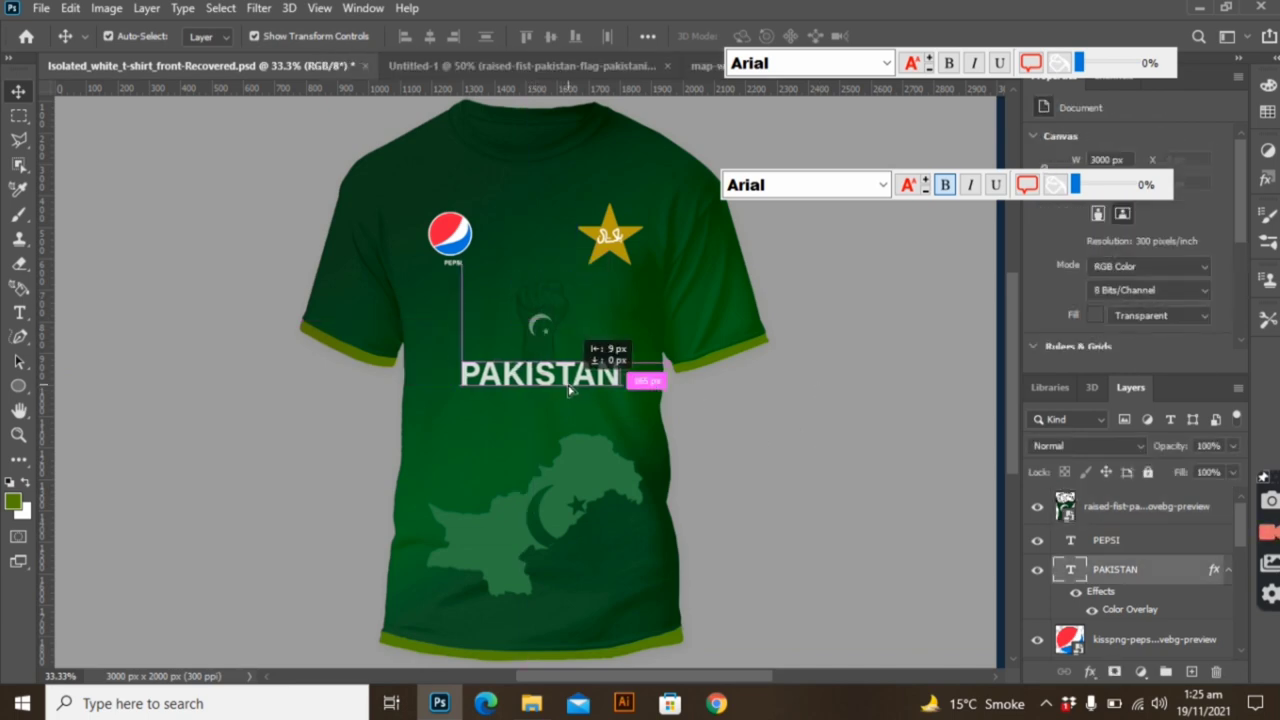
click(809, 450)
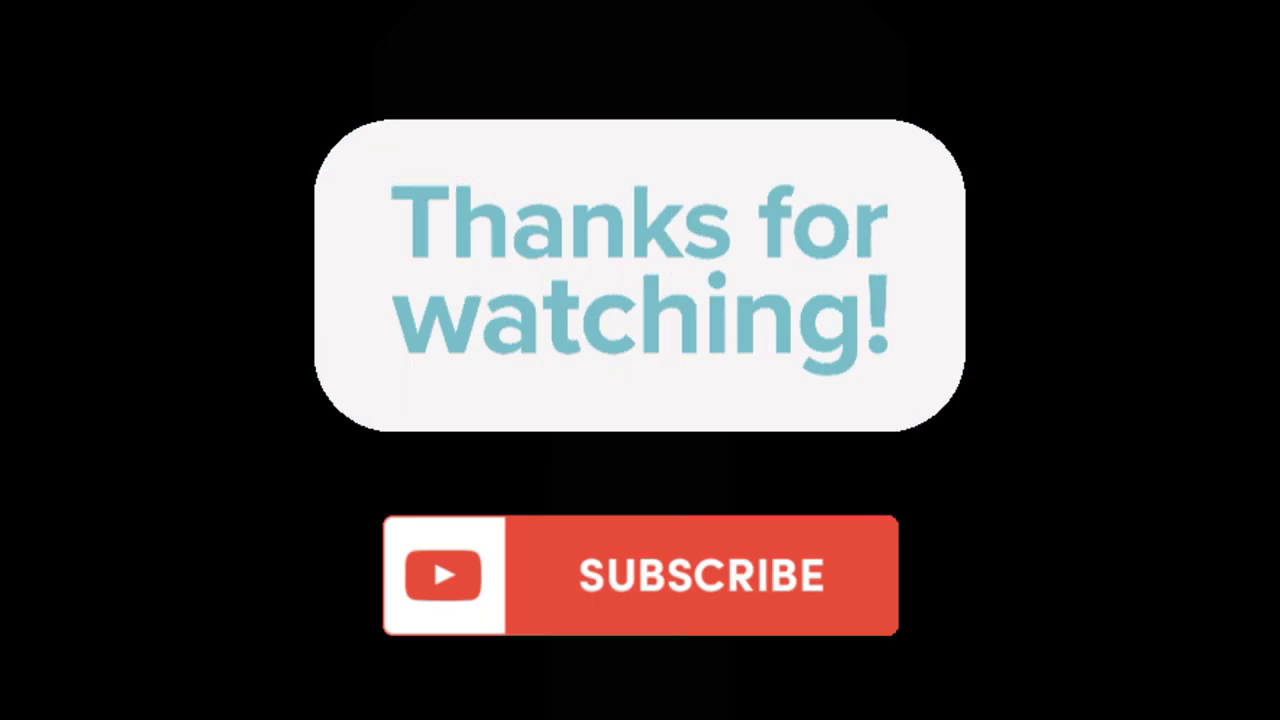